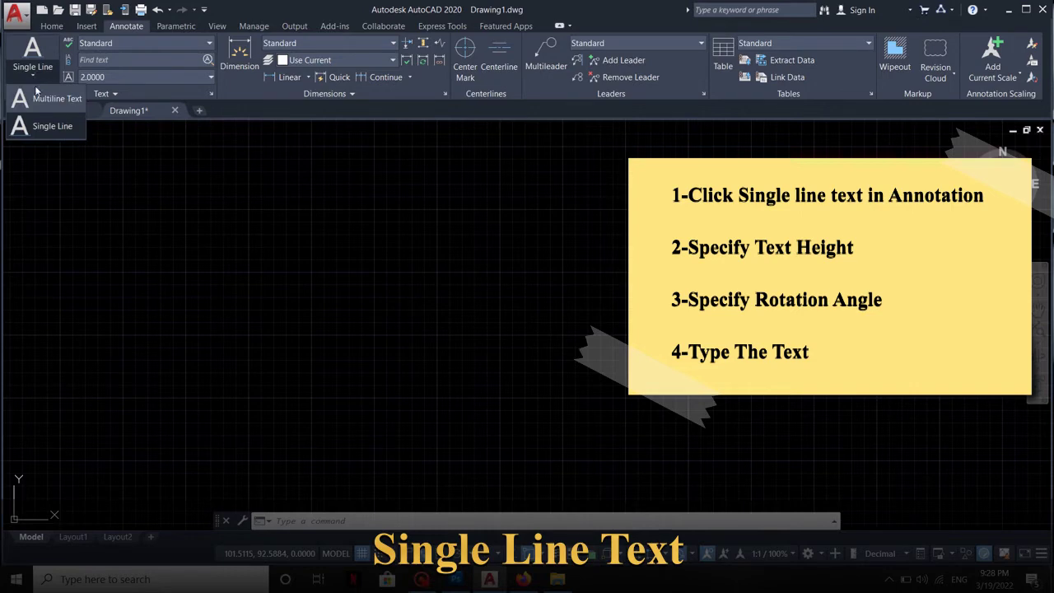
# - Place a single-line text in the upper drawing area with height 2 and rotation angle 0, reading "Single Line Text"
pyautogui.click(55, 135)
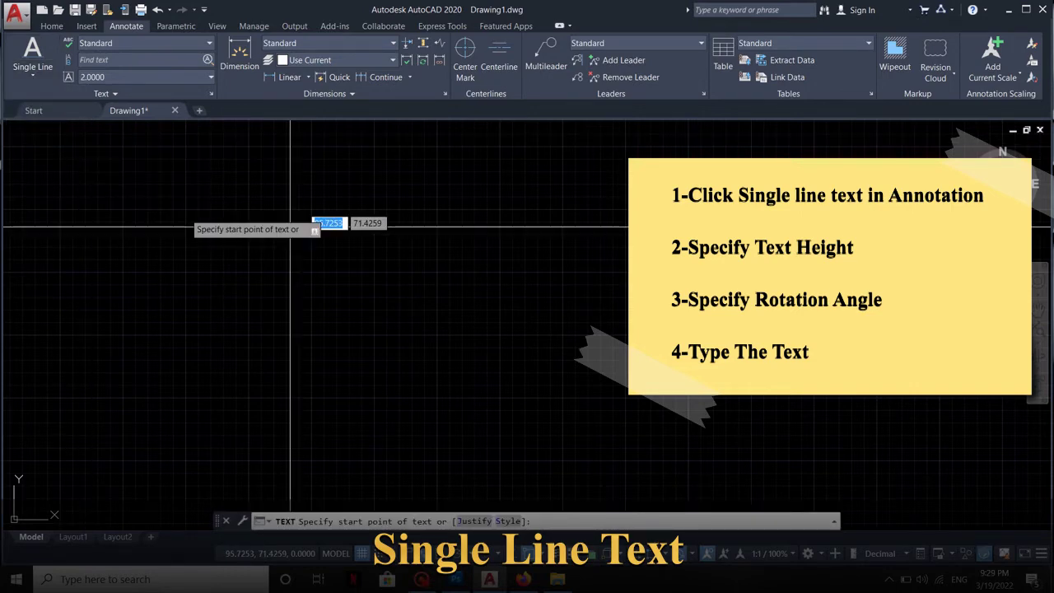
pyautogui.click(228, 225)
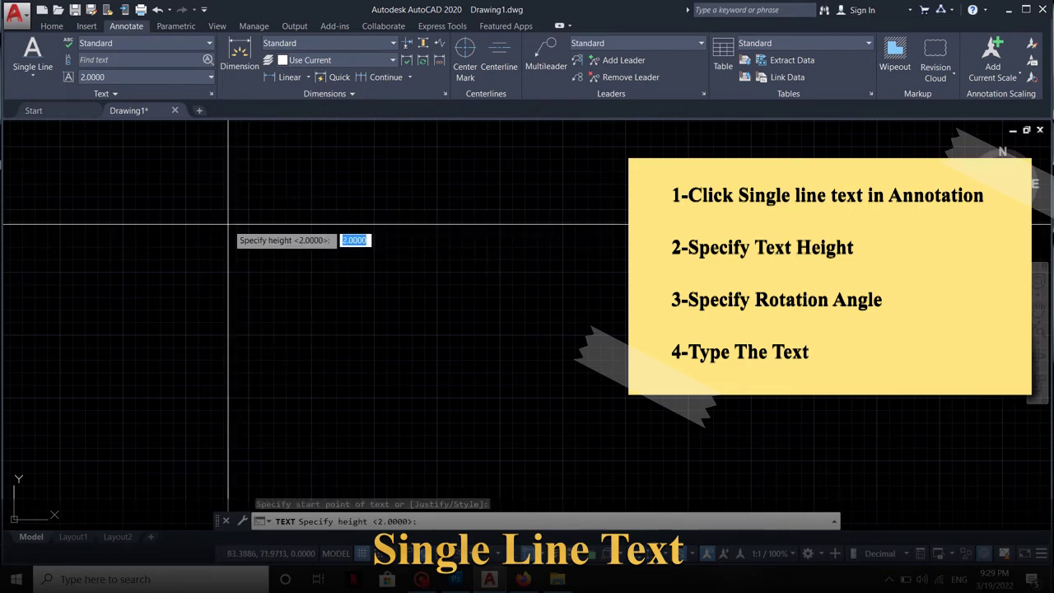
pyautogui.press('Return')
pyautogui.write('0')
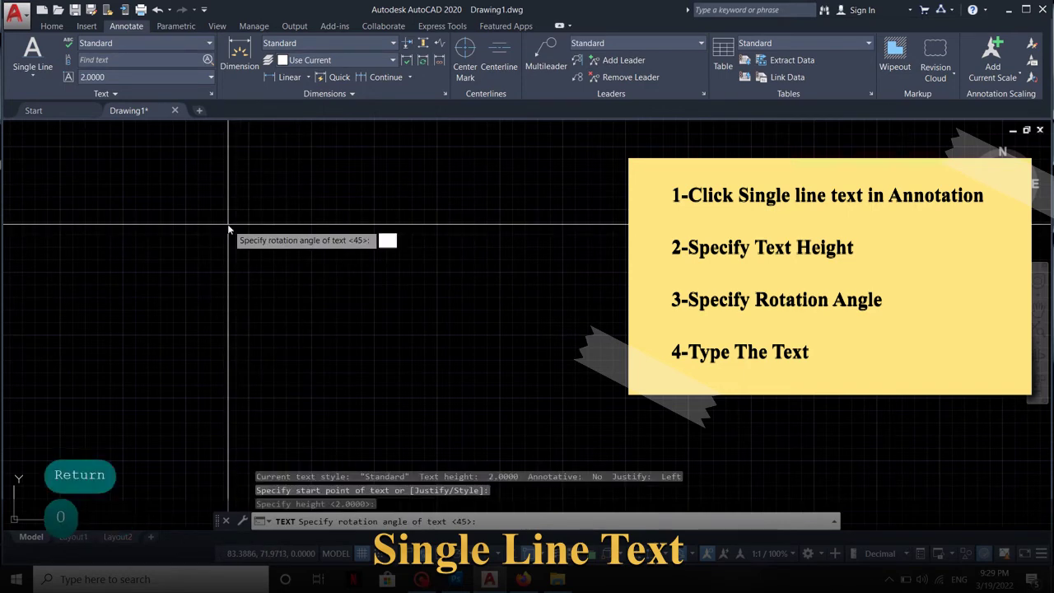
pyautogui.press('Return')
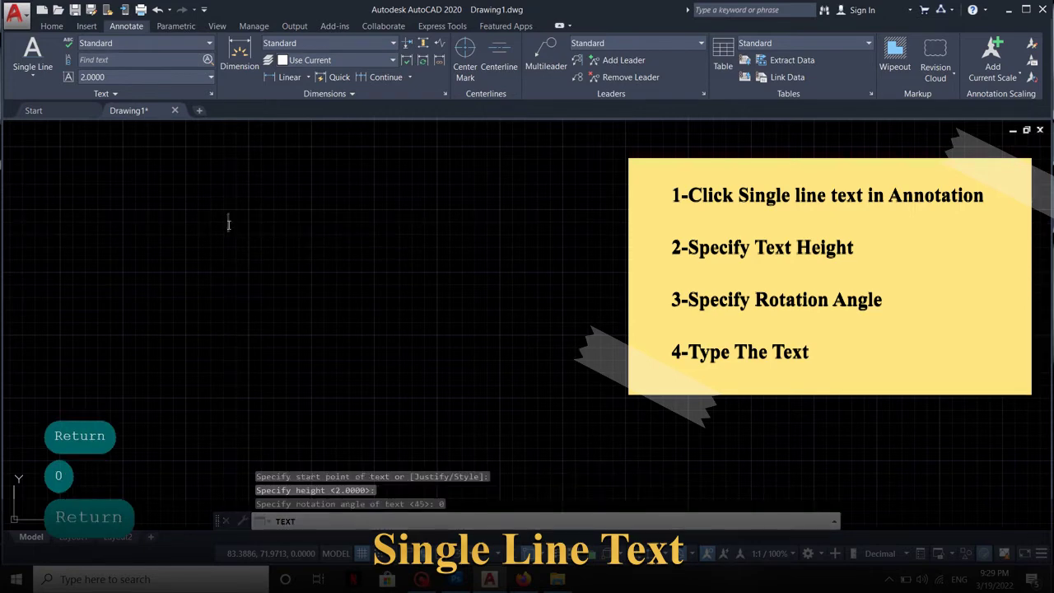
pyautogui.write('Single ')
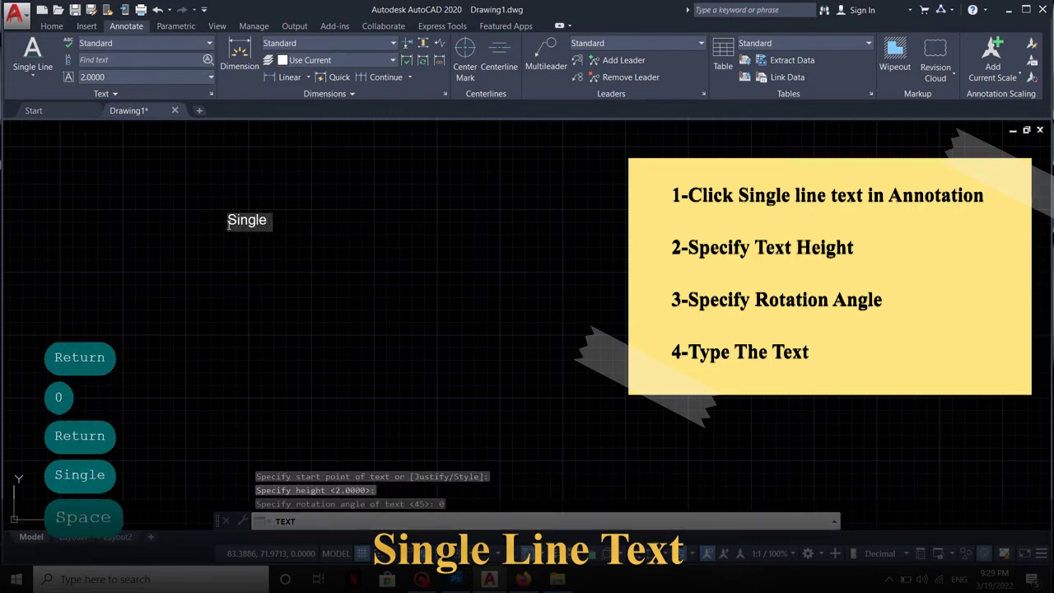
pyautogui.write('Line Text')
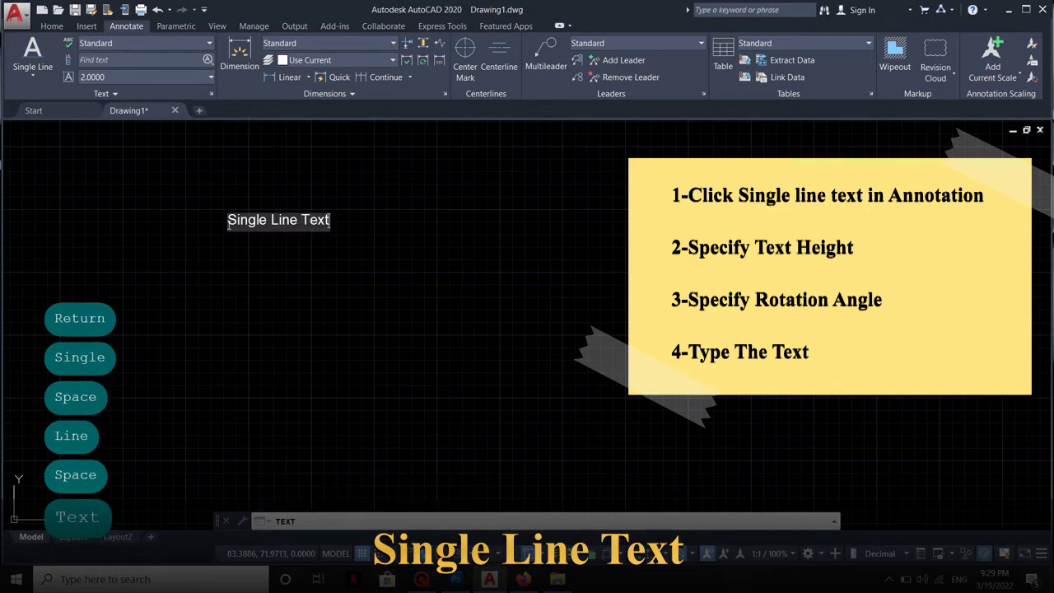
pyautogui.press('Return')
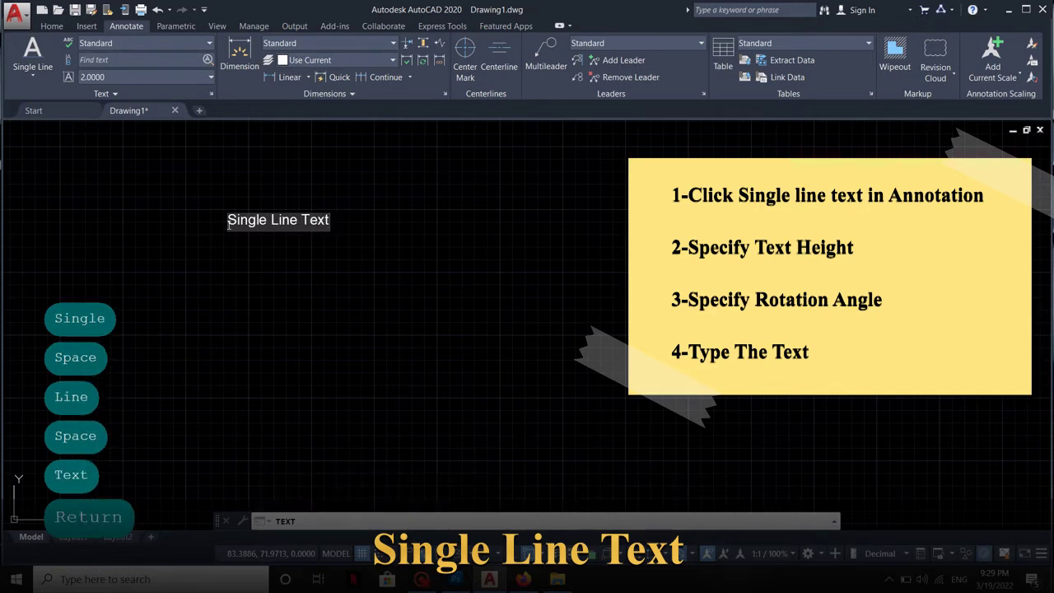
# - Add a second line reading "in AutoCAD" below "Single Line Text"
pyautogui.write('in')
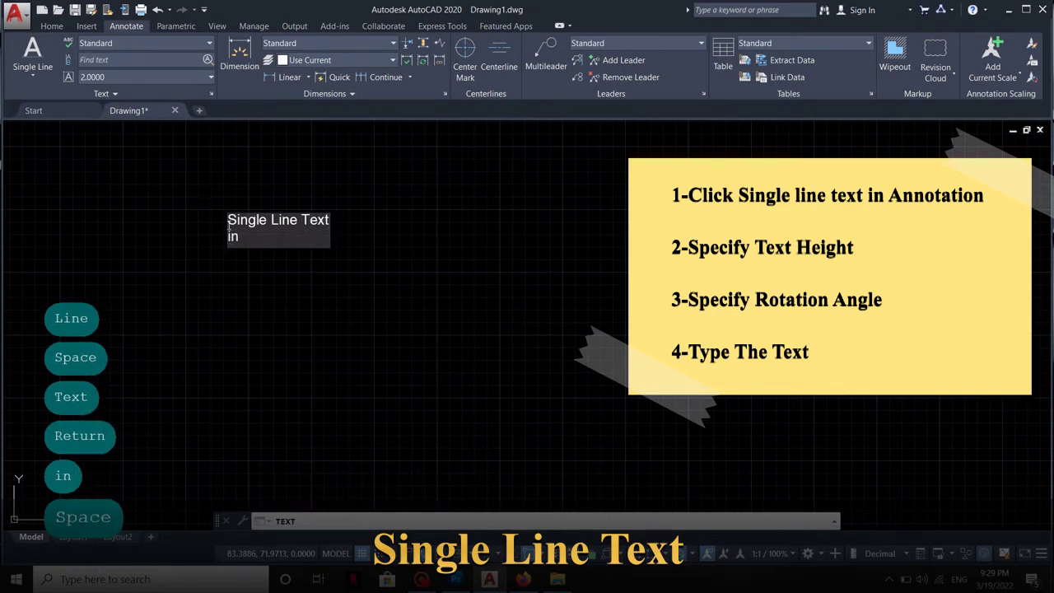
pyautogui.write(' Autocad')
pyautogui.press('BackSpace')
pyautogui.press('BackSpace')
pyautogui.press('BackSpace')
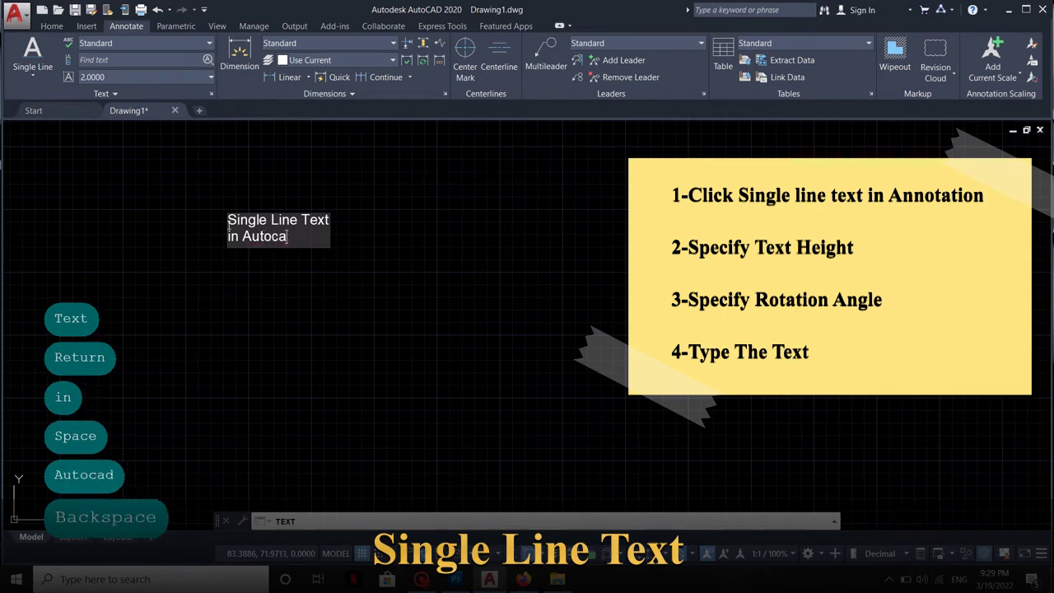
pyautogui.write('C')
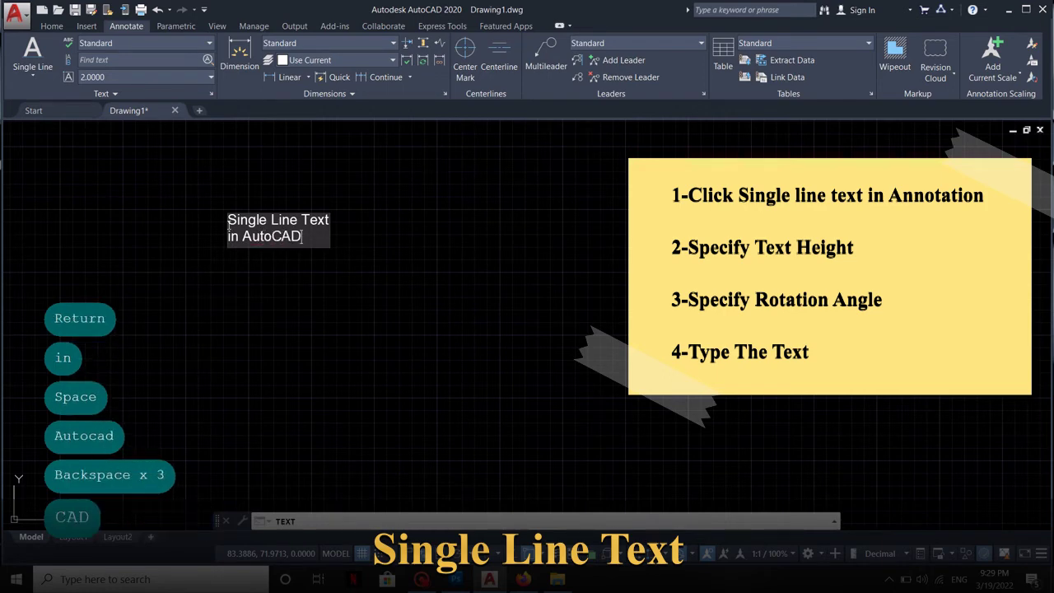
pyautogui.write('AD')
pyautogui.press('Return')
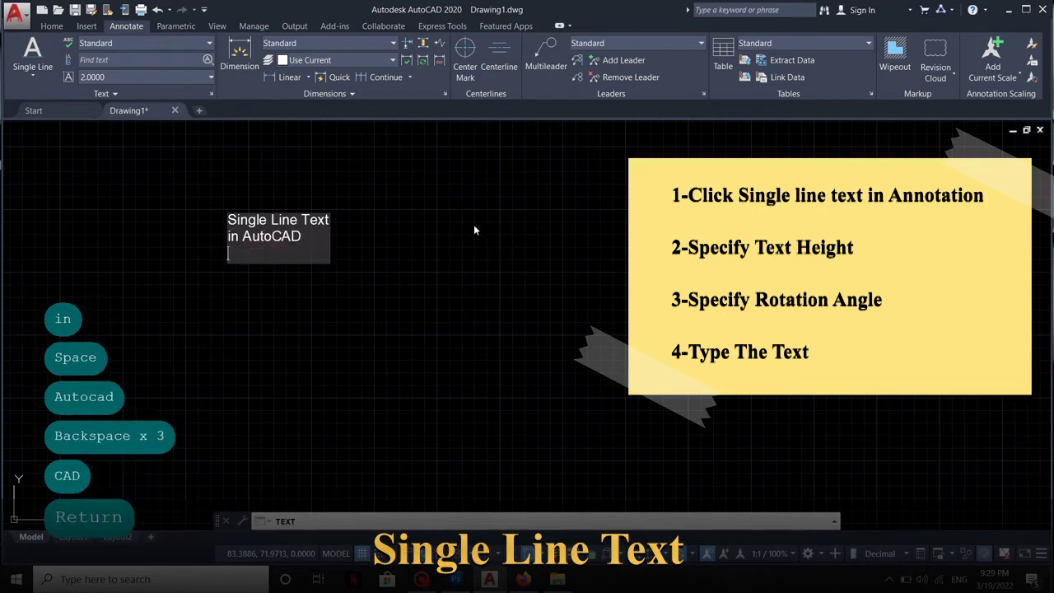
# - Place another single-line text reading "AutoCAD 2020" a short distance below the first two lines
pyautogui.press('Return')
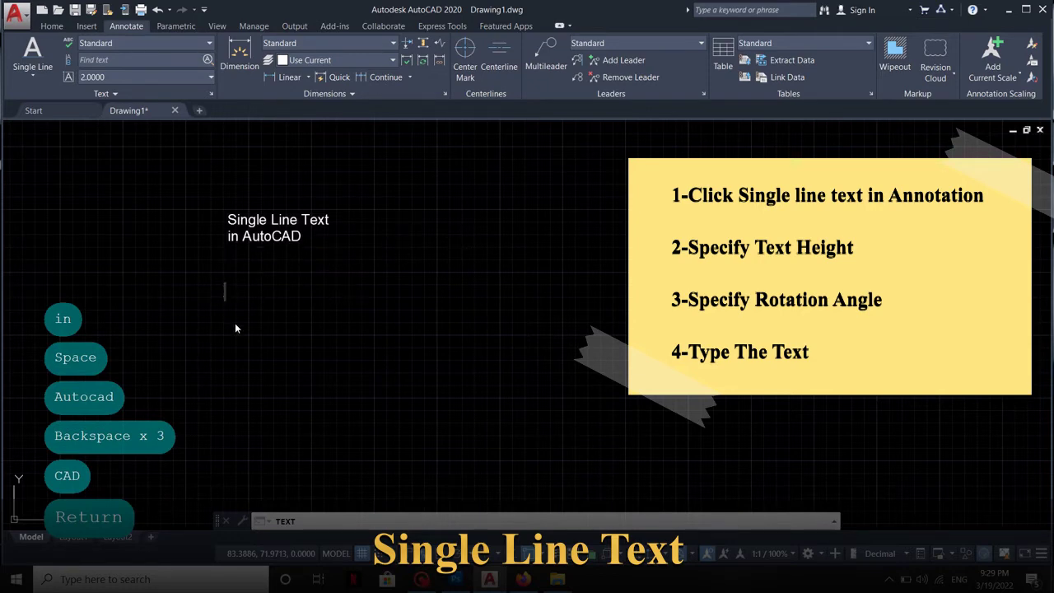
pyautogui.write('Auto')
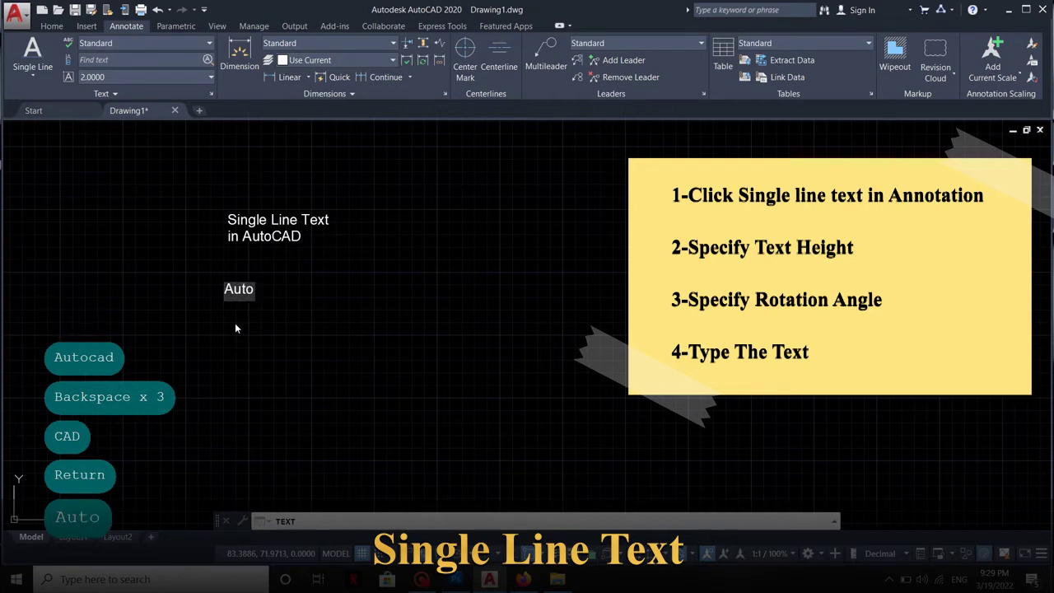
pyautogui.write('CAD')
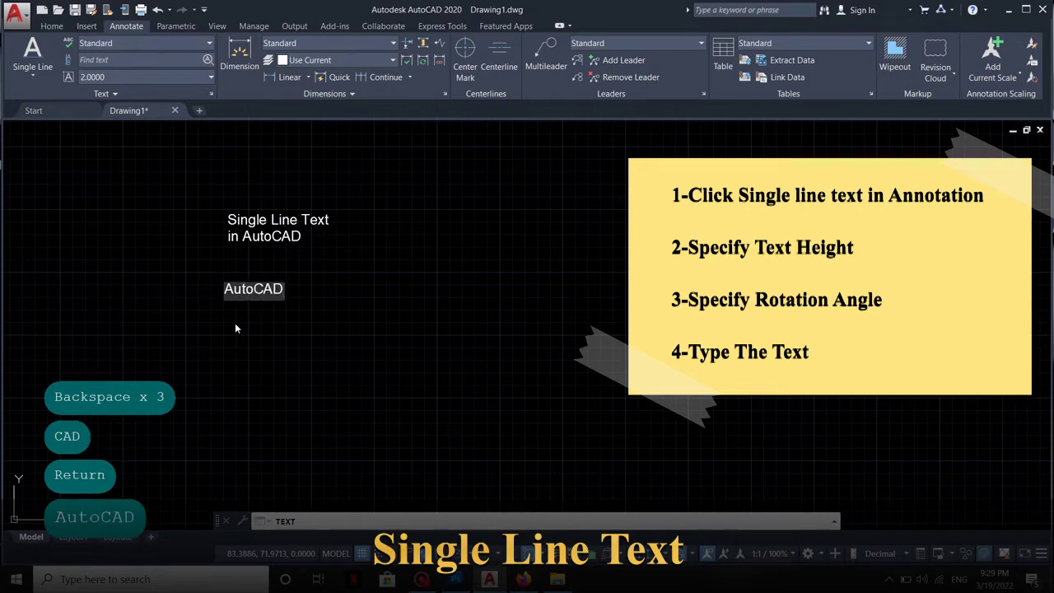
pyautogui.write(' 2020')
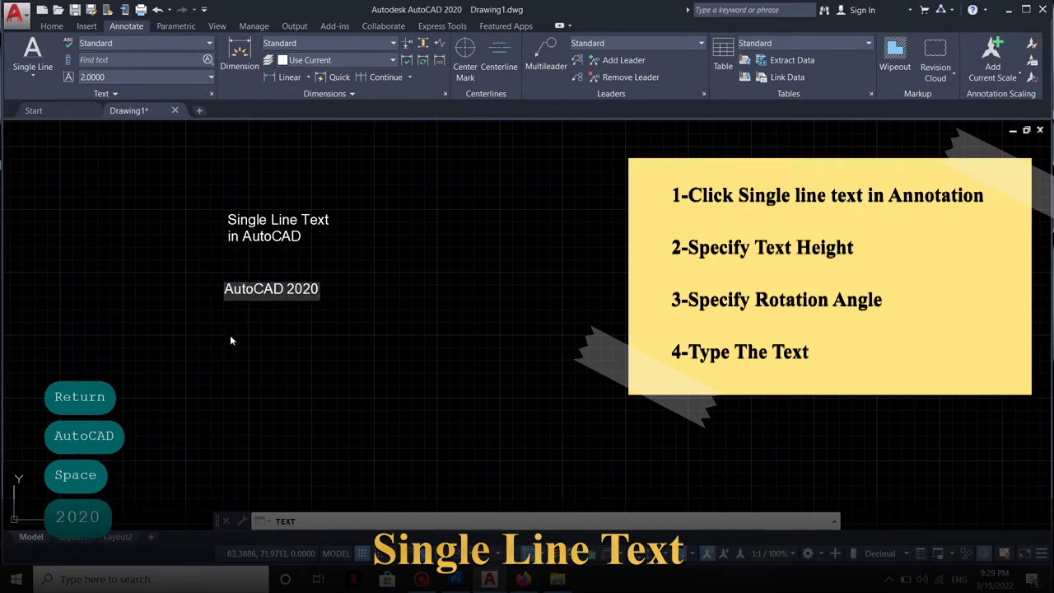
pyautogui.press('Escape')
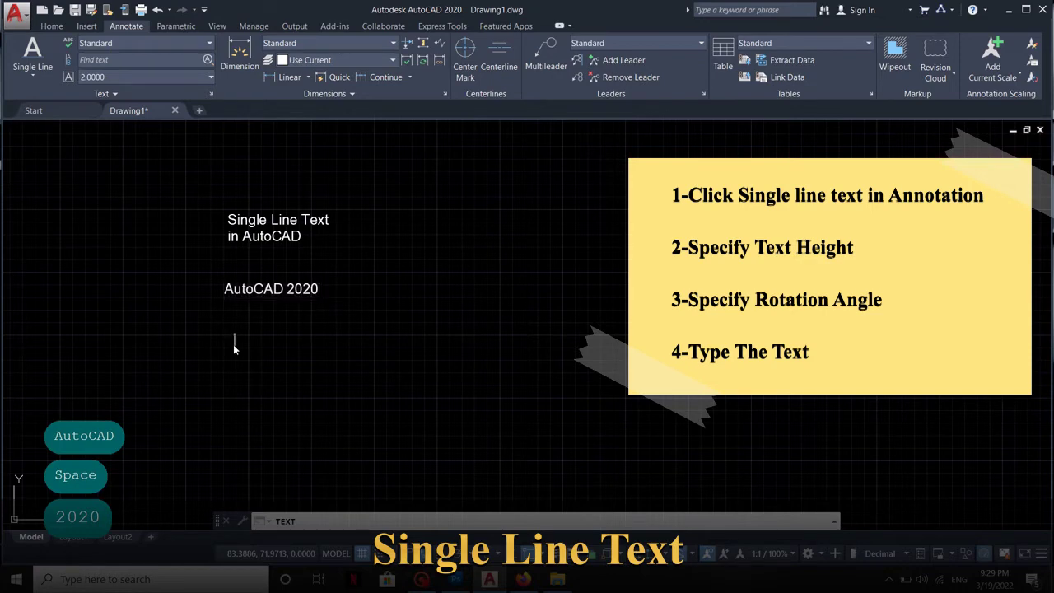
# - End the text command and select the lines "Single Line Text" and "in AutoCAD" to inspect them as separate objects, leaving nothing selected
pyautogui.scroll(4, 260, 249)
pyautogui.scroll(-2, 256, 280)
pyautogui.press('Escape')
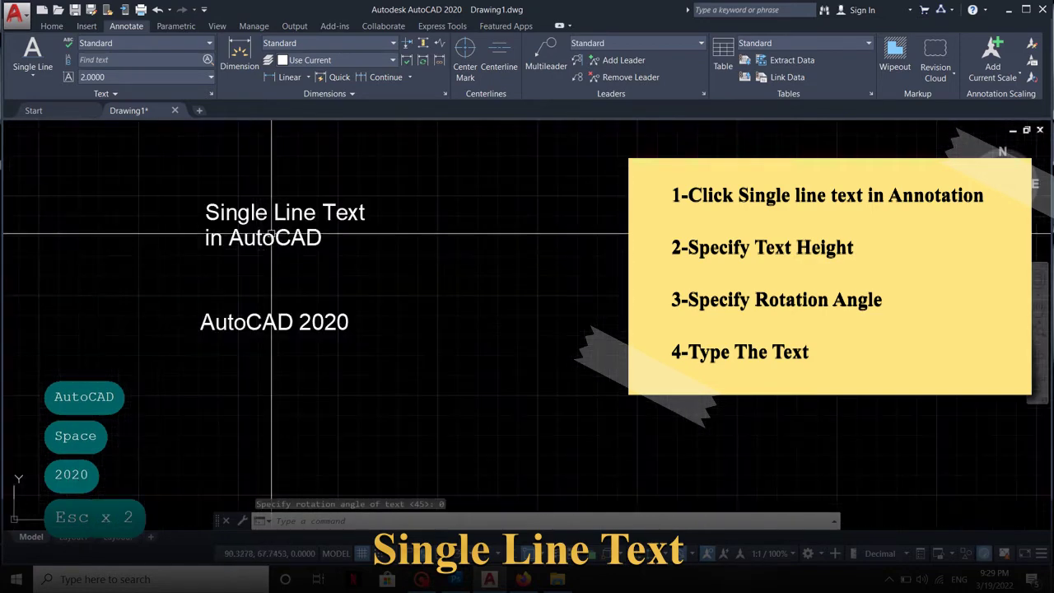
pyautogui.click(268, 237)
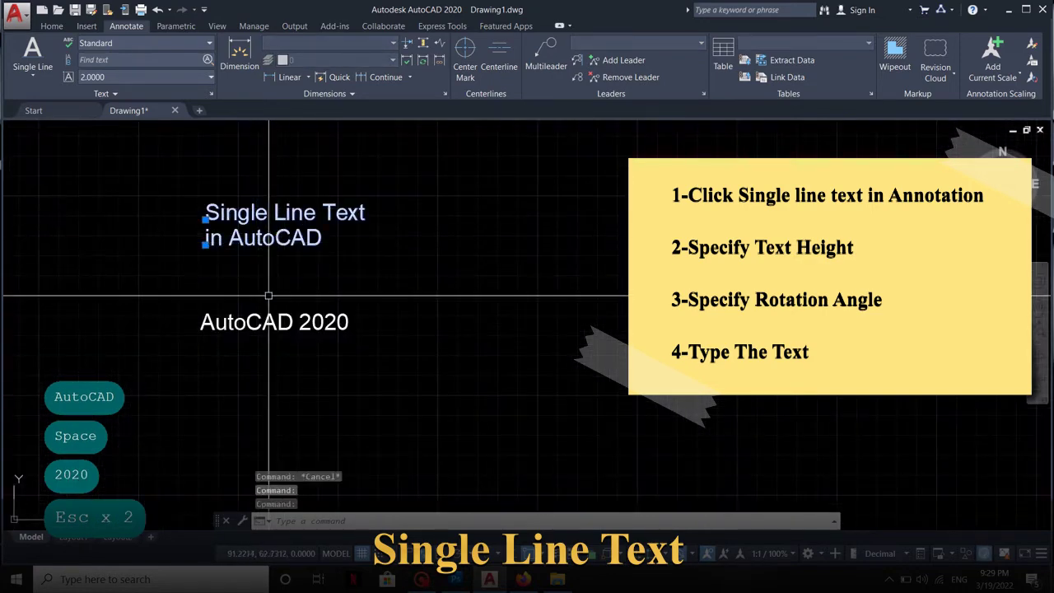
pyautogui.press('Escape')
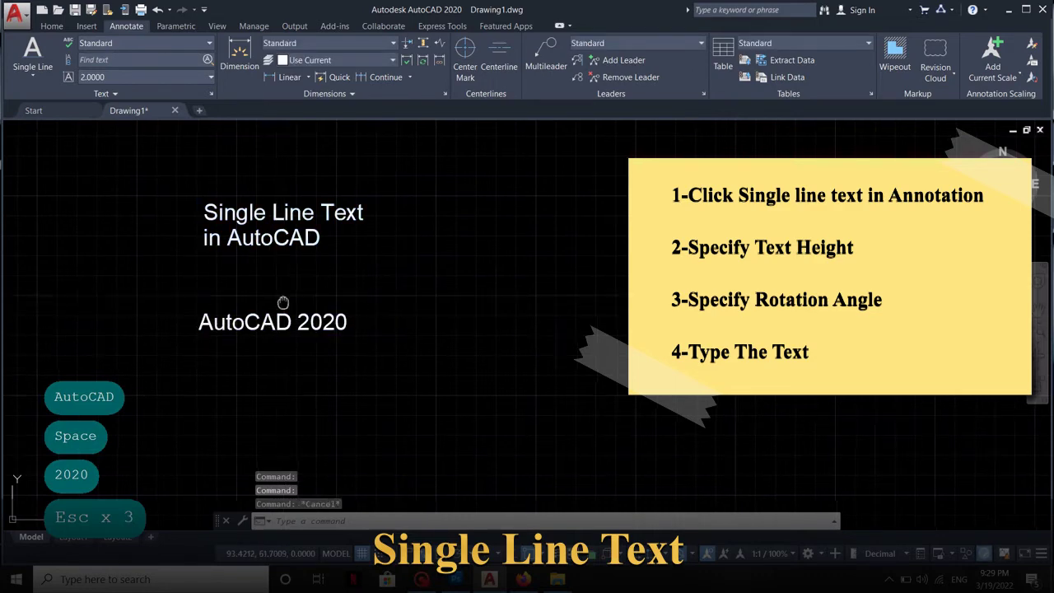
# - Start a single-line text beside the existing texts with height 2 and rotation angle 45, entering "Single" as its first line
pyautogui.moveTo(283, 299); pyautogui.dragTo(163, 329, button='middle')
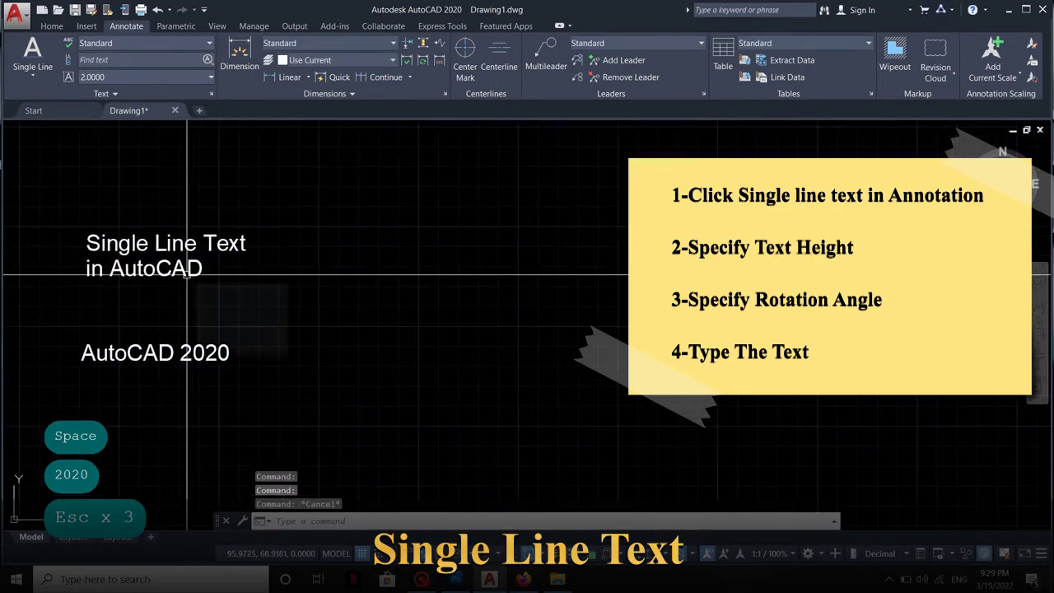
pyautogui.click(33, 74)
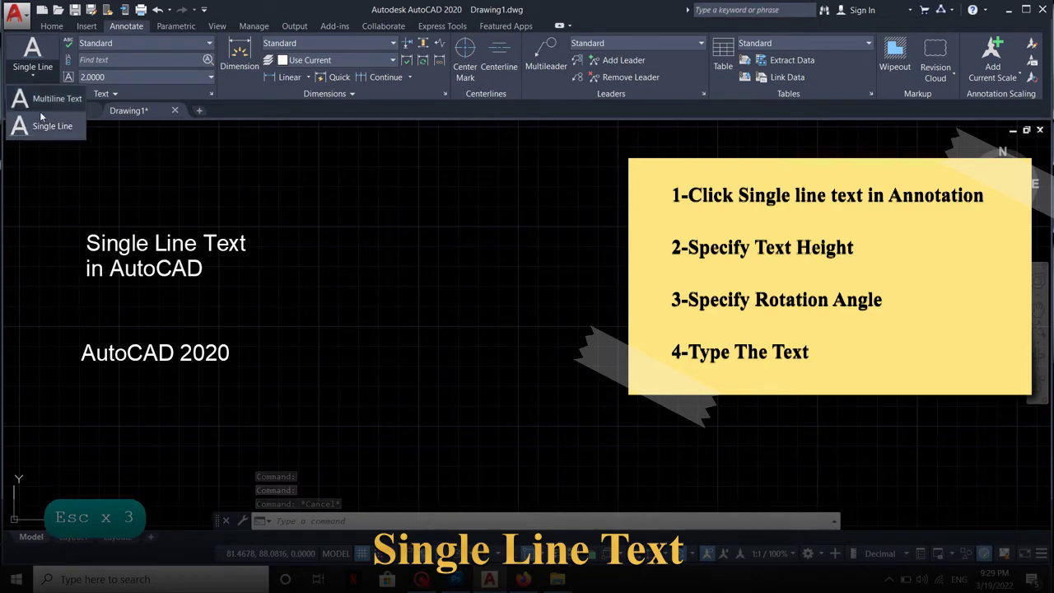
pyautogui.click(45, 123)
pyautogui.click(378, 262)
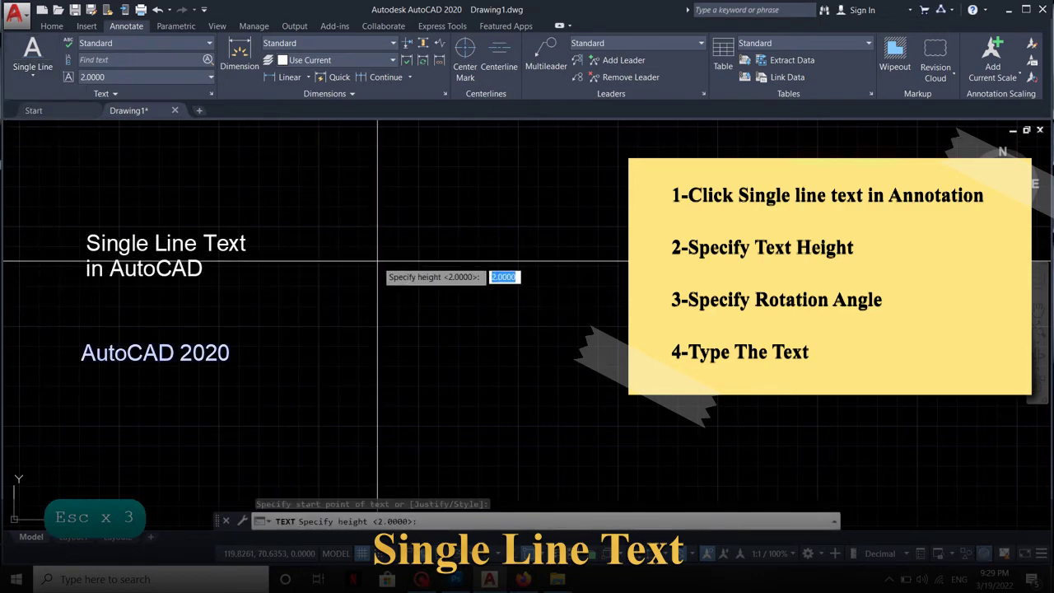
pyautogui.press('Return')
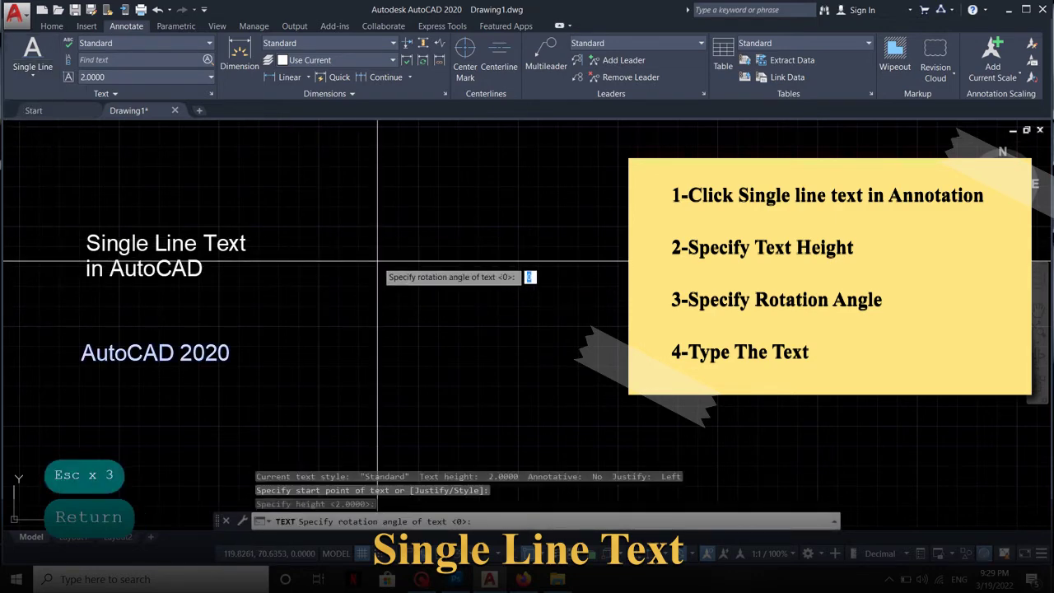
pyautogui.write('45')
pyautogui.press('Return')
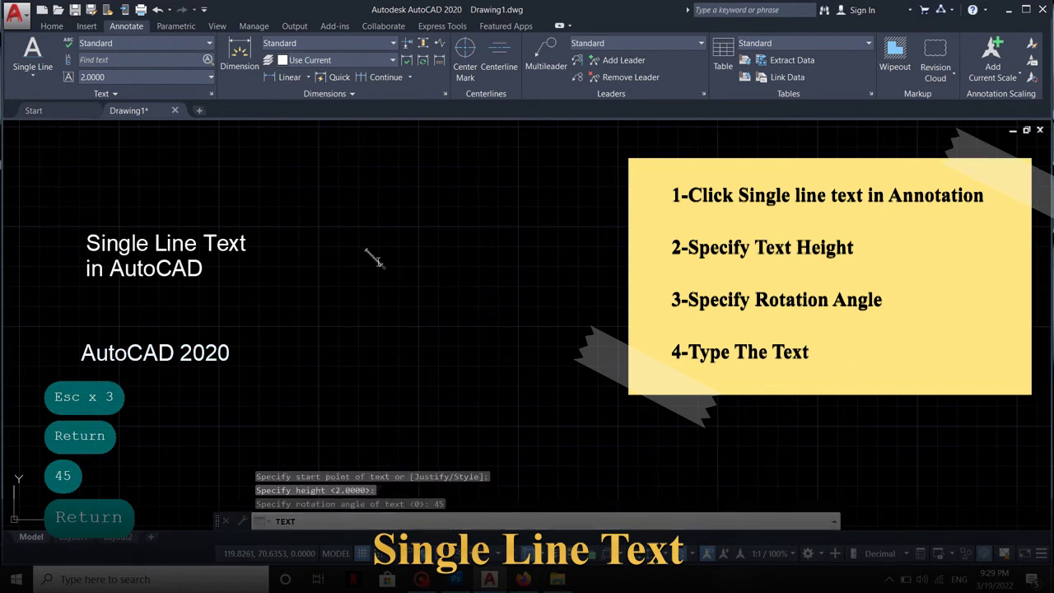
pyautogui.write('Singl')
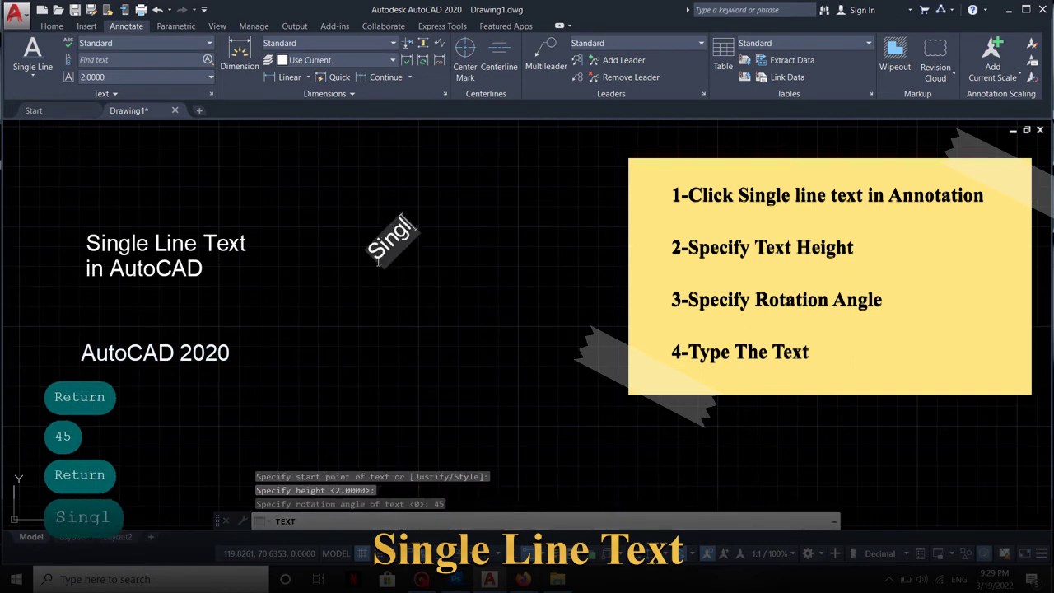
pyautogui.write('e')
# - Add the lines "Line" and "Text" below the rotated "Single" and finish the text
pyautogui.press('Return')
pyautogui.write('Li')
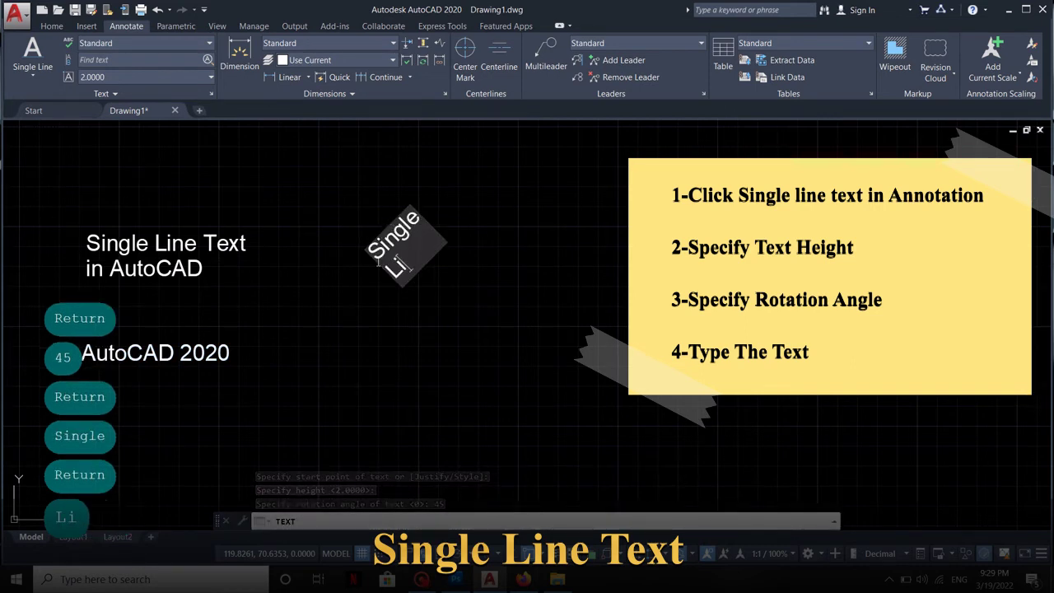
pyautogui.write('ne')
pyautogui.press('Return')
pyautogui.write('Text')
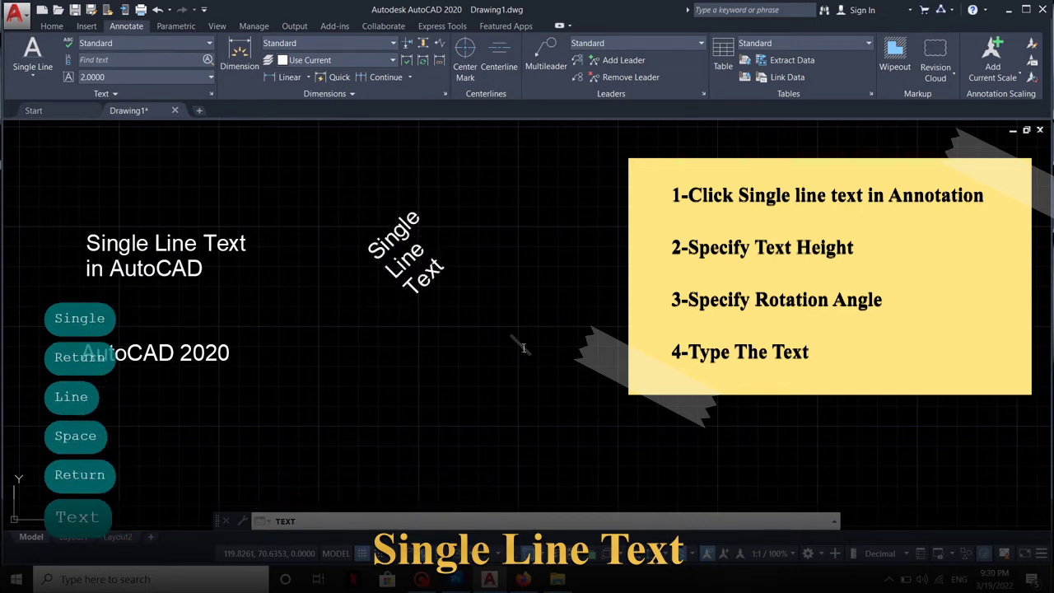
pyautogui.press('Escape')
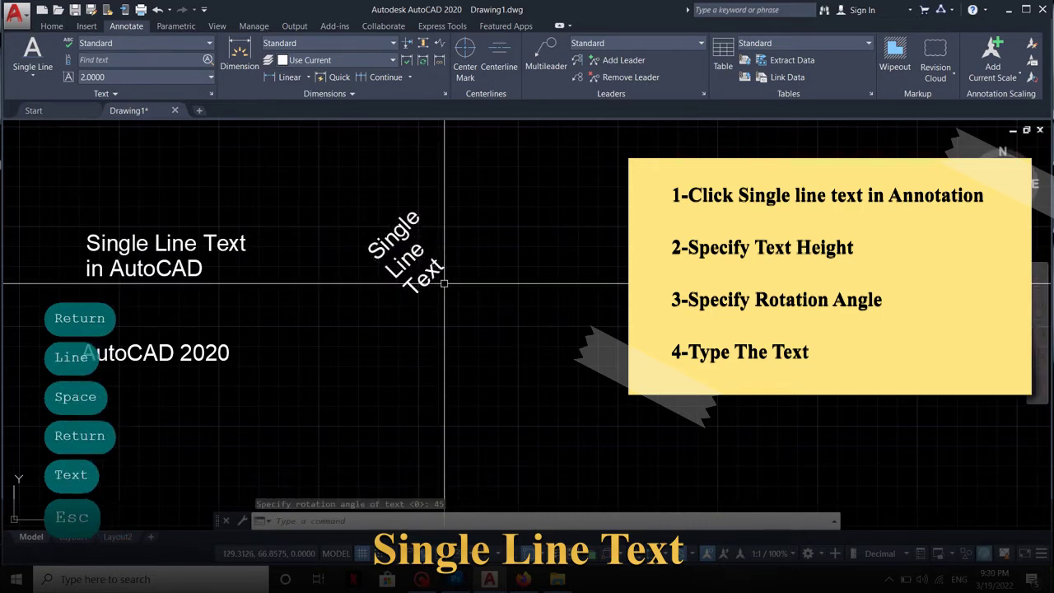
# - Change the color of only the rotated line "Text" to red and clear the selection
pyautogui.click(416, 259)
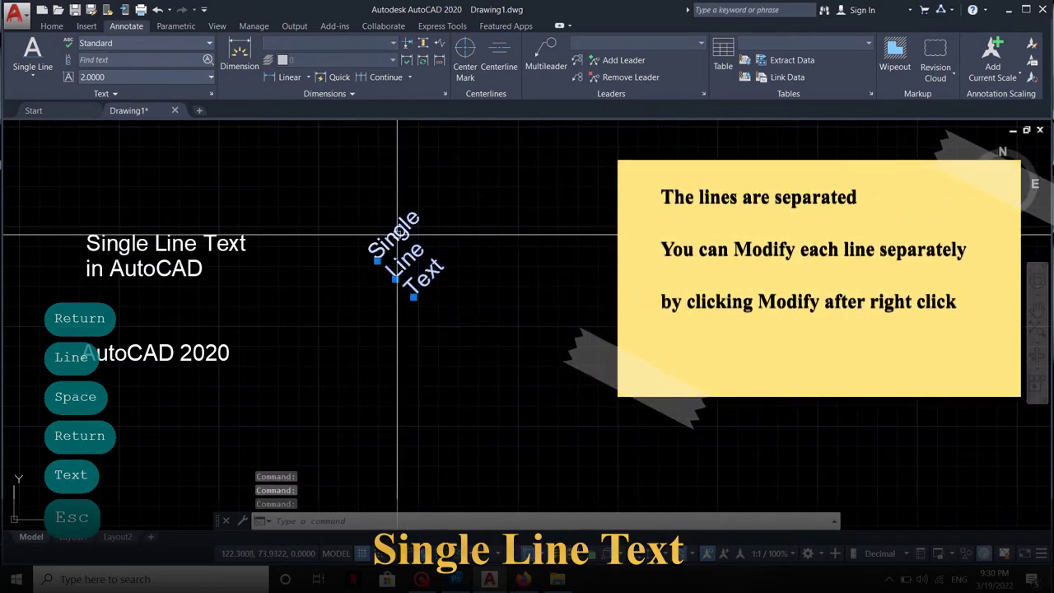
pyautogui.press('Escape')
pyautogui.click(421, 279)
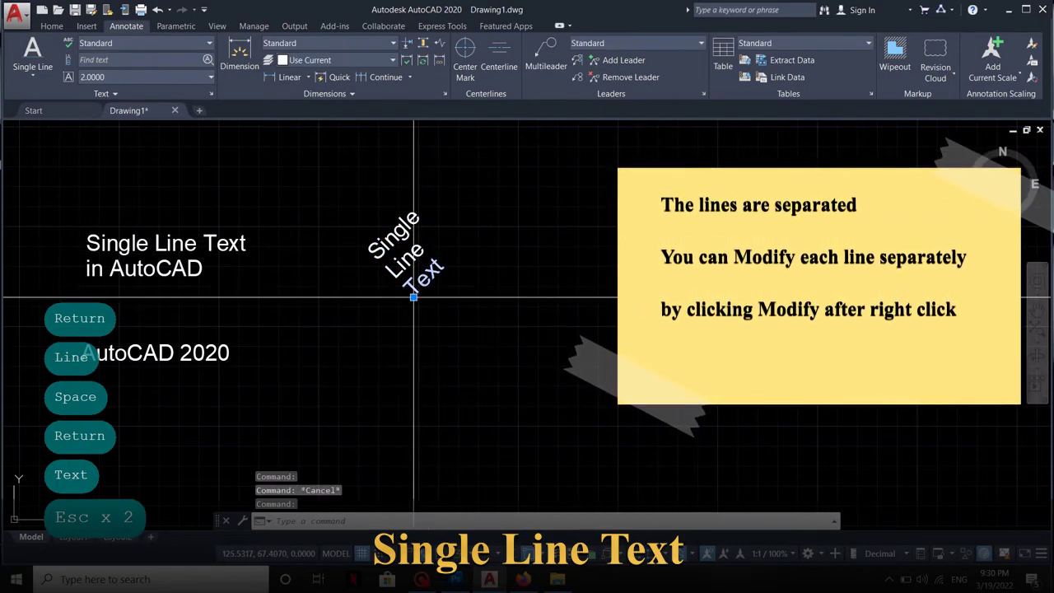
pyautogui.click(56, 27)
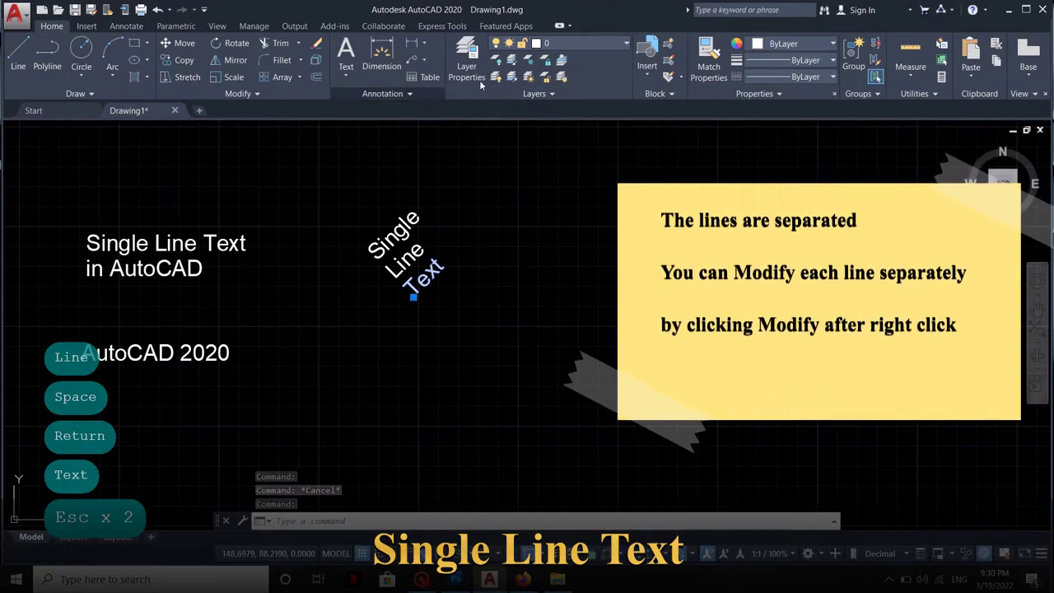
pyautogui.click(791, 43)
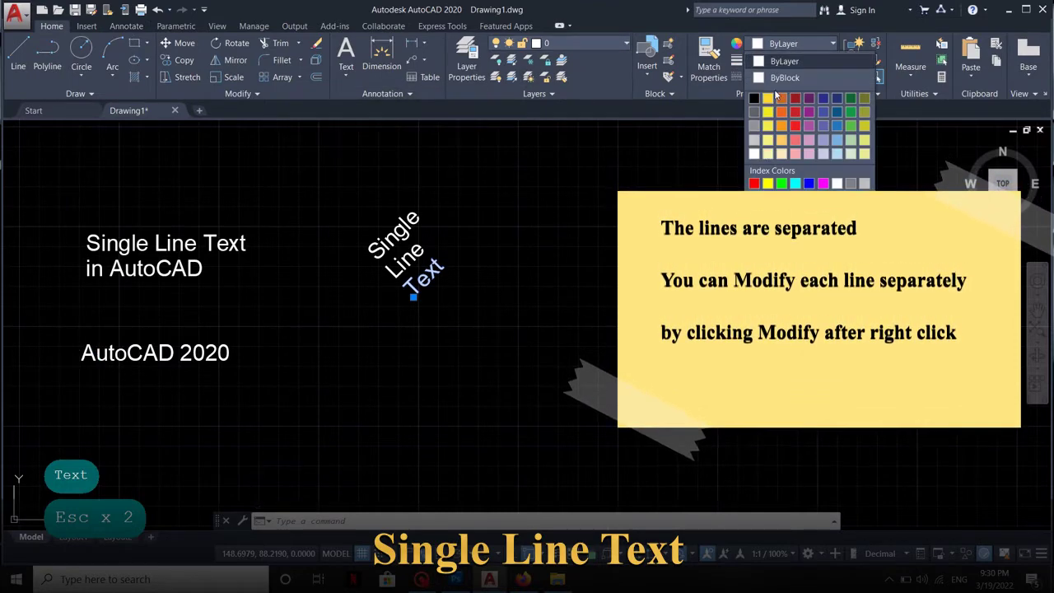
pyautogui.click(783, 82)
pyautogui.press('Escape')
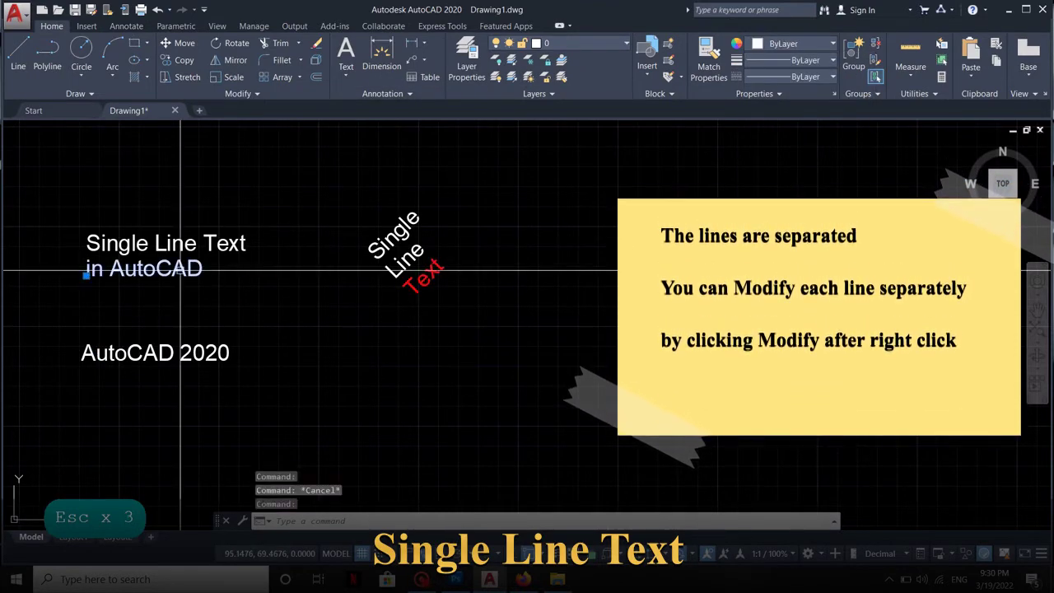
# - Change the color of the "in AutoCAD" line to yellow
pyautogui.click(97, 268)
pyautogui.click(811, 45)
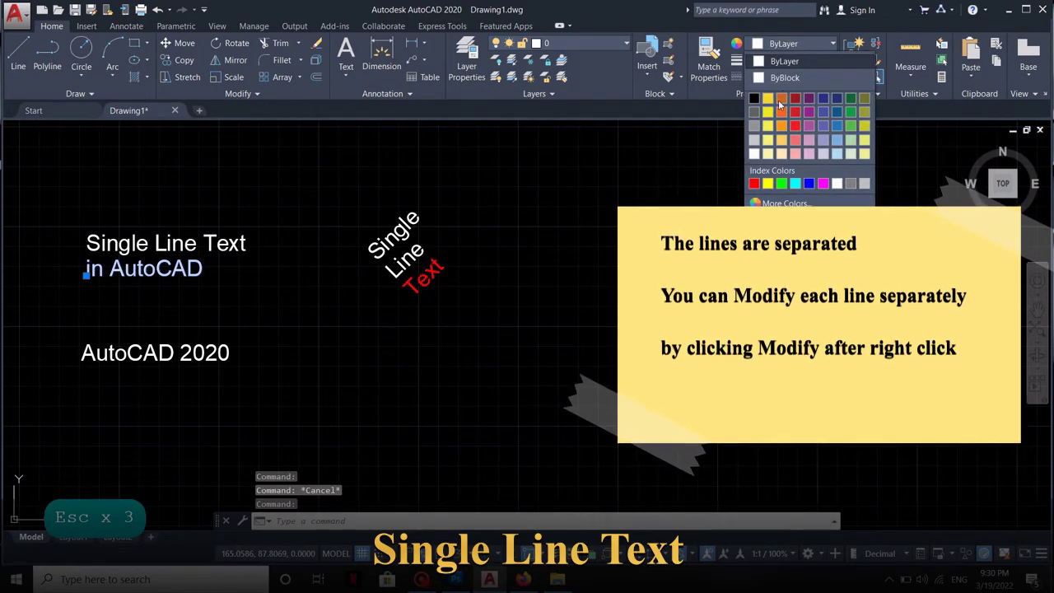
pyautogui.click(761, 181)
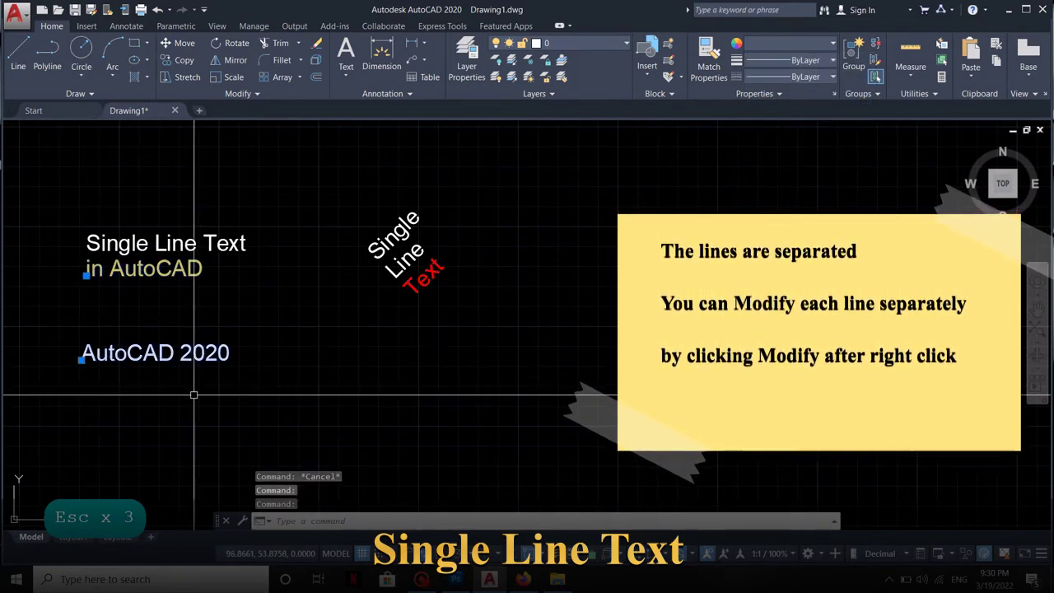
# - Change the color of only the "AutoCAD 2020" text to green and clear the selection
pyautogui.press('Escape')
pyautogui.click(212, 352)
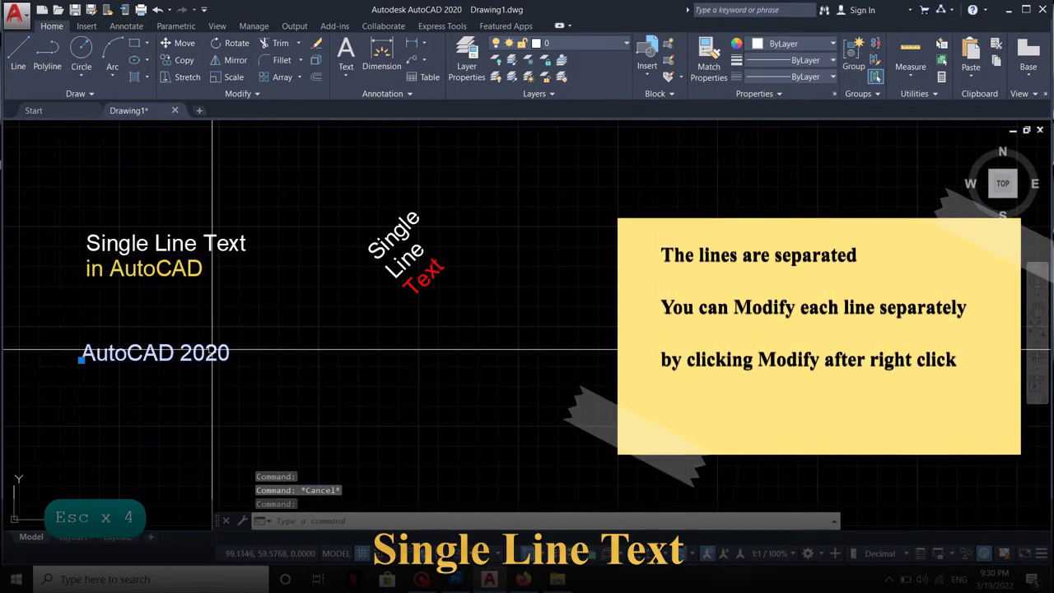
pyautogui.click(811, 44)
pyautogui.click(782, 183)
pyautogui.press('Escape')
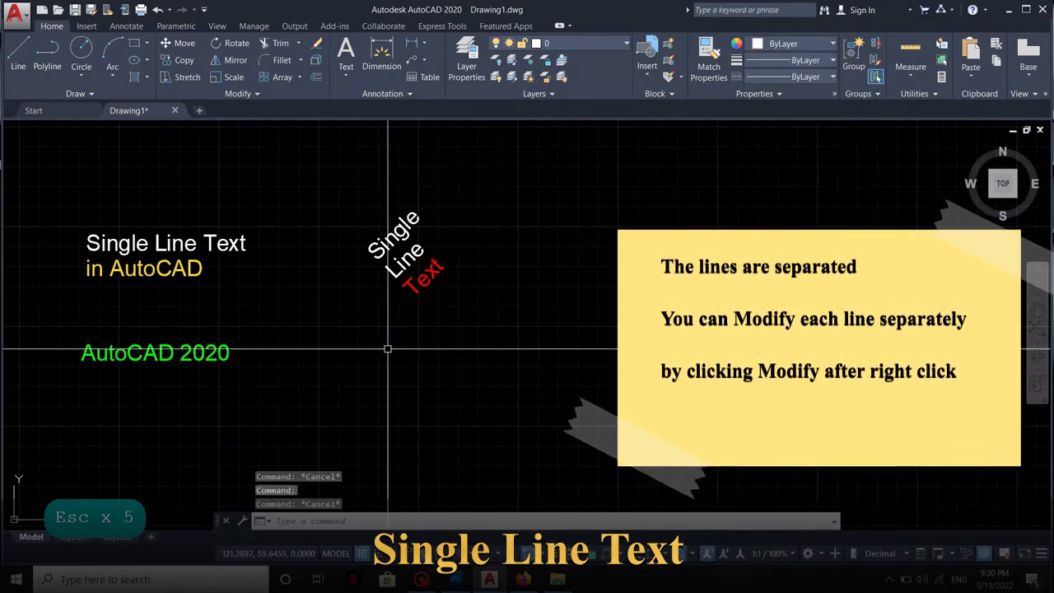
# - Change the contents of the rotated "Single" text to "Single Line" and set its justification to Center
pyautogui.moveTo(388, 348); pyautogui.dragTo(480, 349, button='middle')
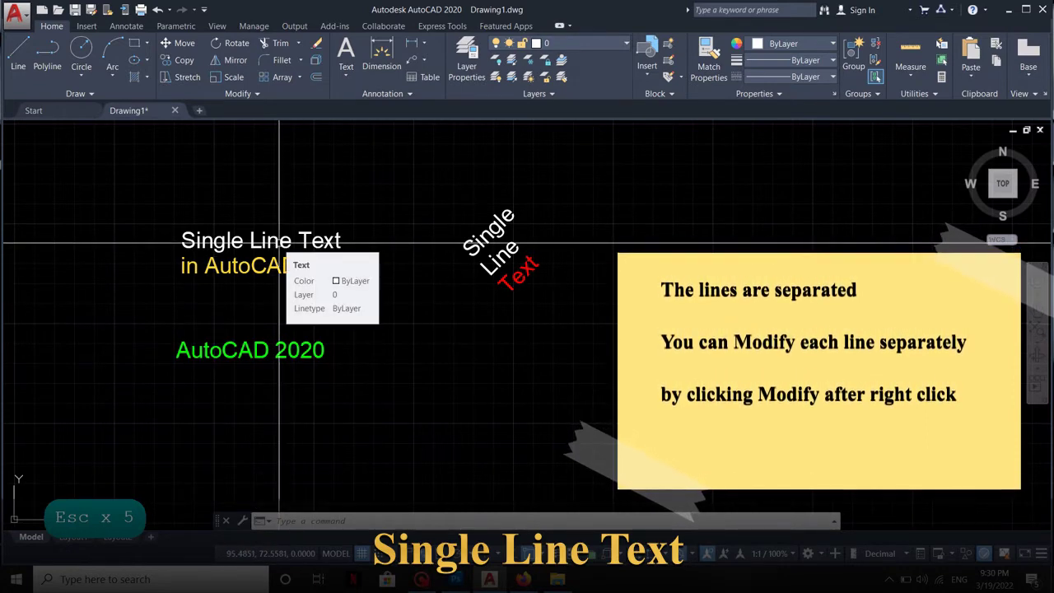
pyautogui.click(500, 239)
pyautogui.rightClick(500, 228)
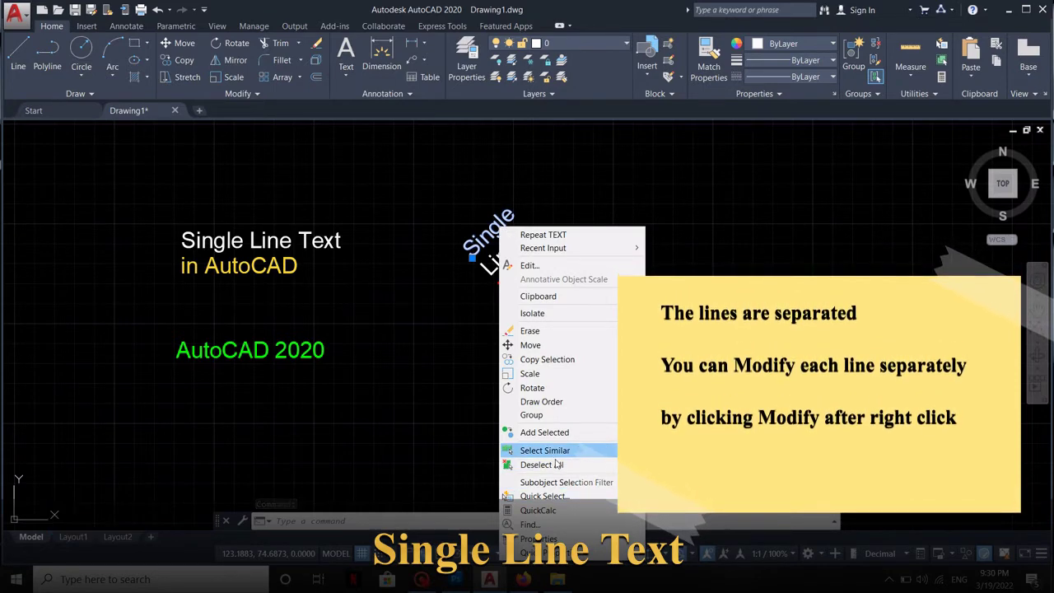
pyautogui.click(539, 539)
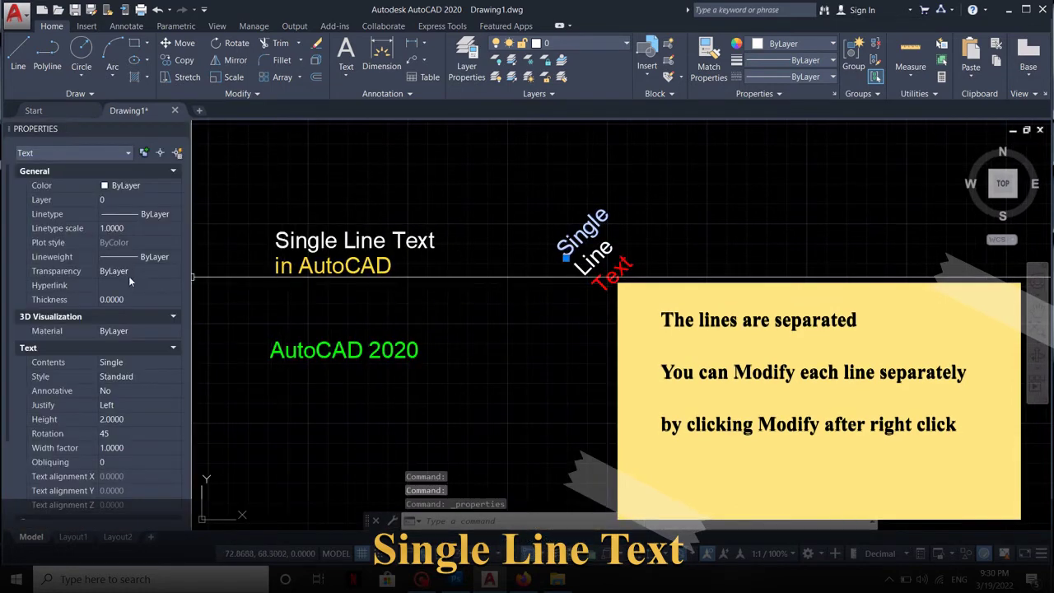
pyautogui.scroll(-3, 128, 276)
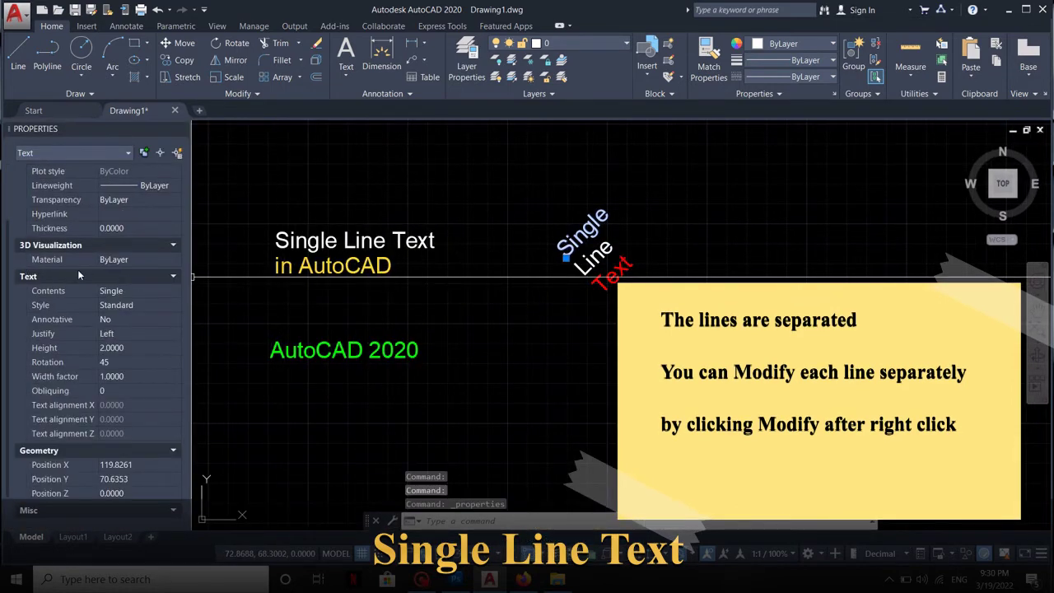
pyautogui.click(155, 292)
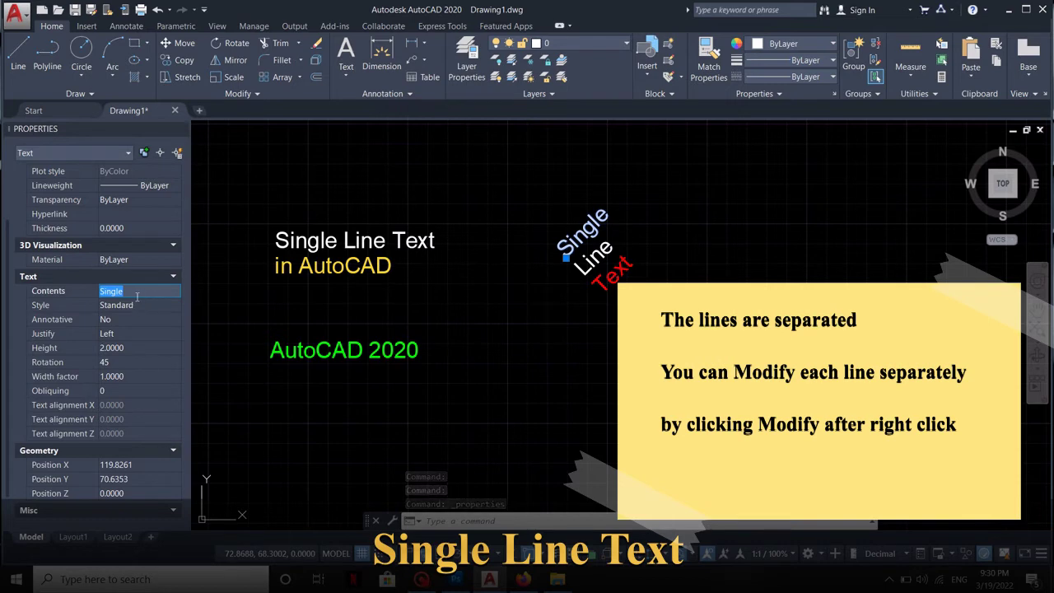
pyautogui.click(135, 291)
pyautogui.write('Line')
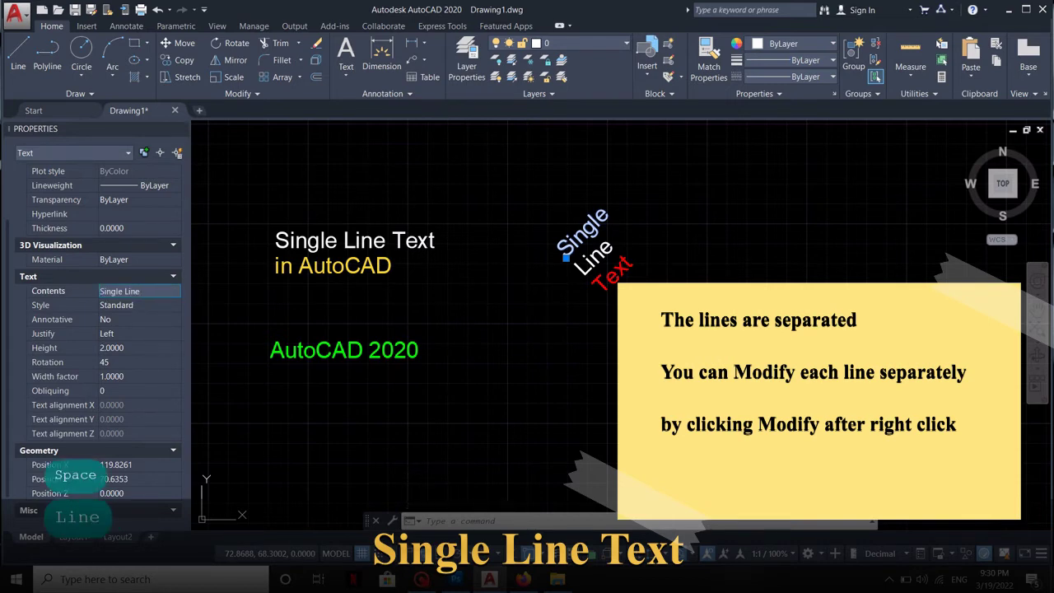
pyautogui.press('Return')
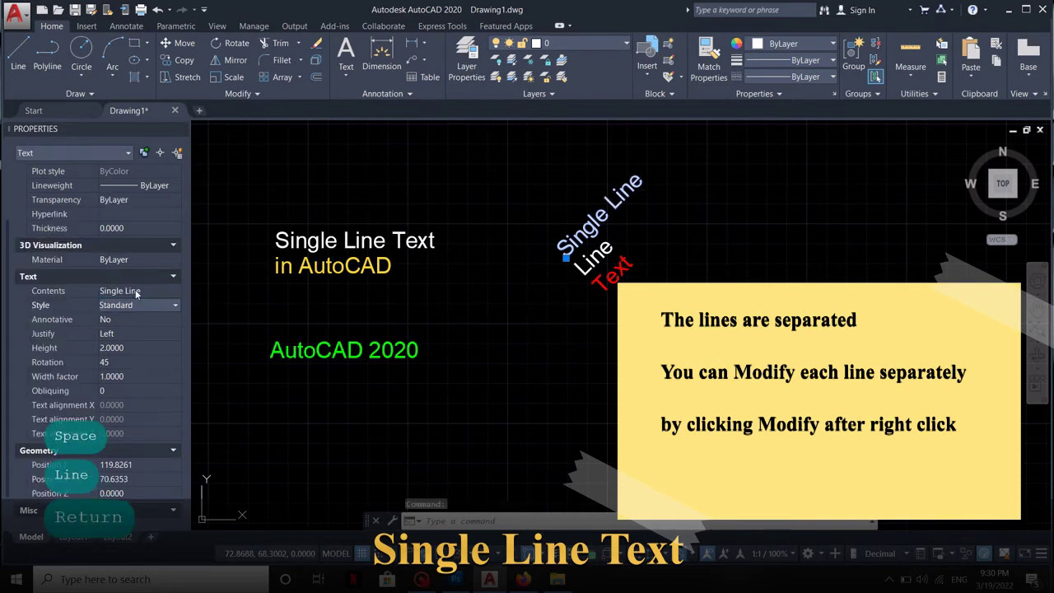
pyautogui.click(168, 334)
pyautogui.click(147, 356)
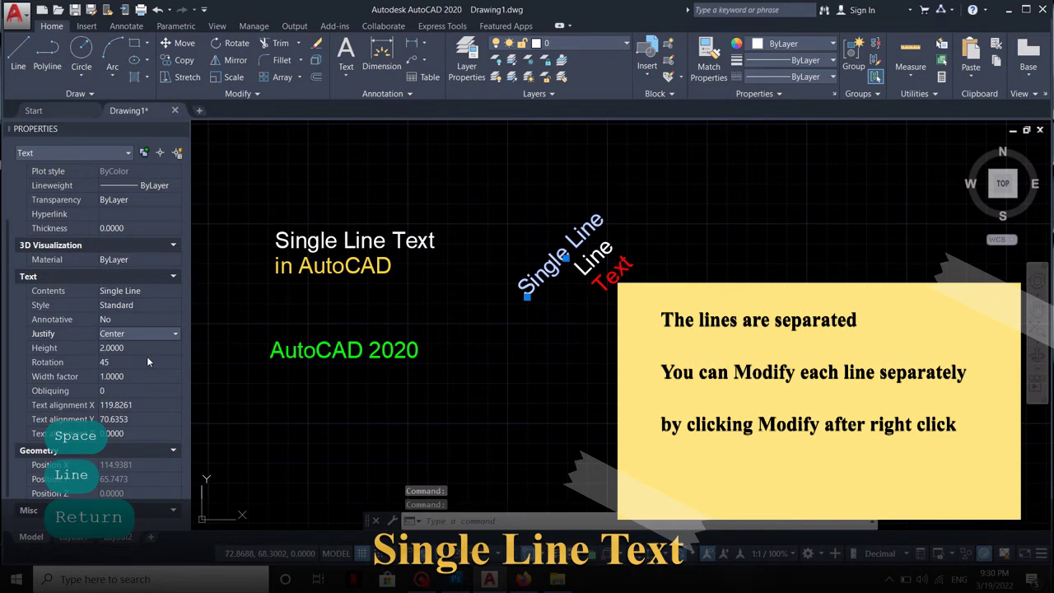
# - Set the rotation of the selected "Single Line" text to 0
pyautogui.click(126, 363)
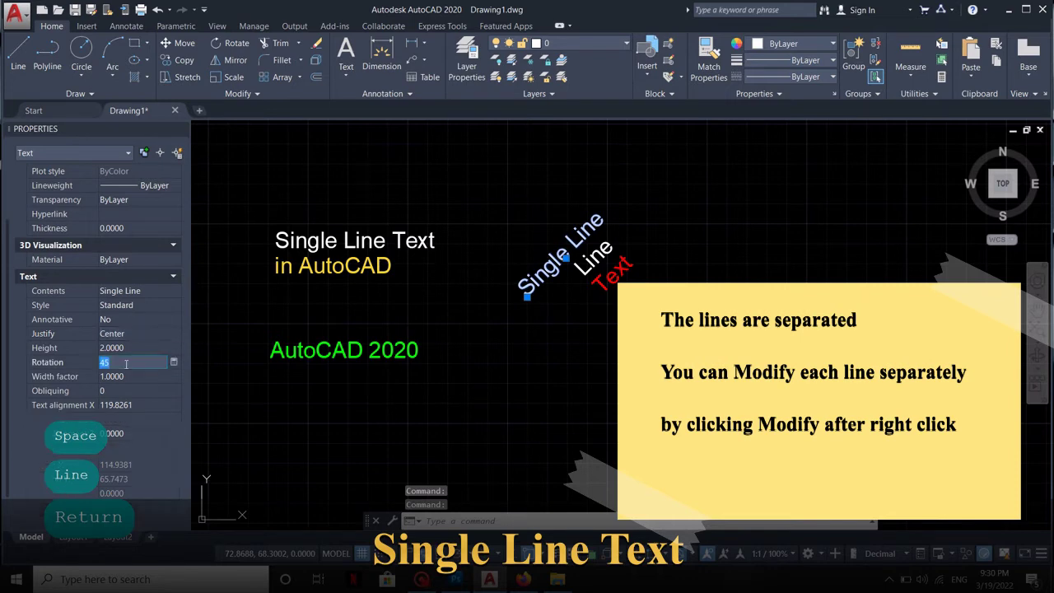
pyautogui.write('0')
pyautogui.press('Return')
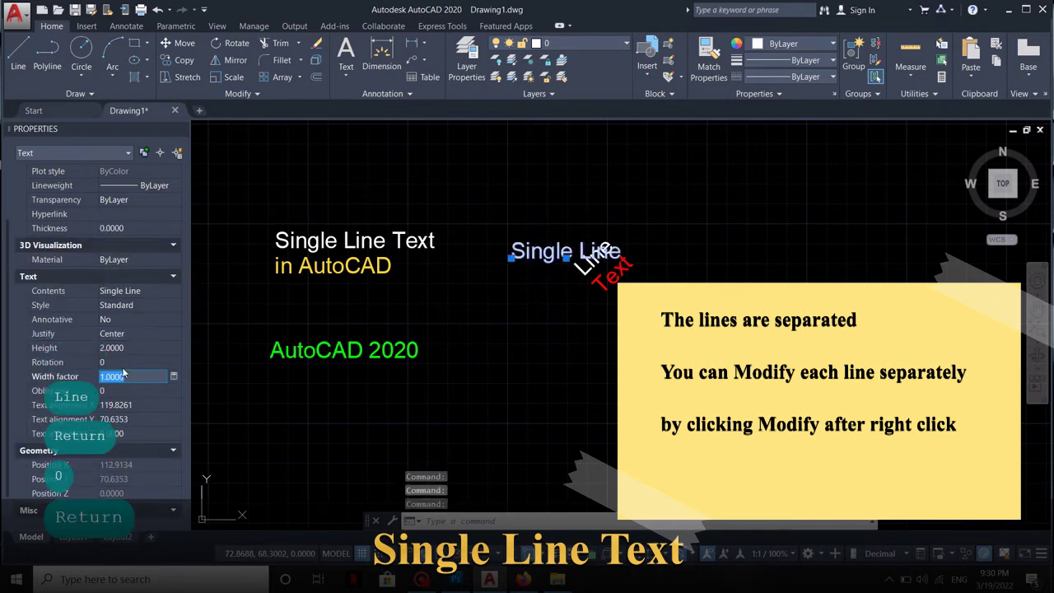
# - Set the rotation of the "Single Line" text to 90, clear the selection and close the properties palette
pyautogui.click(125, 363)
pyautogui.write('90')
pyautogui.press('Return')
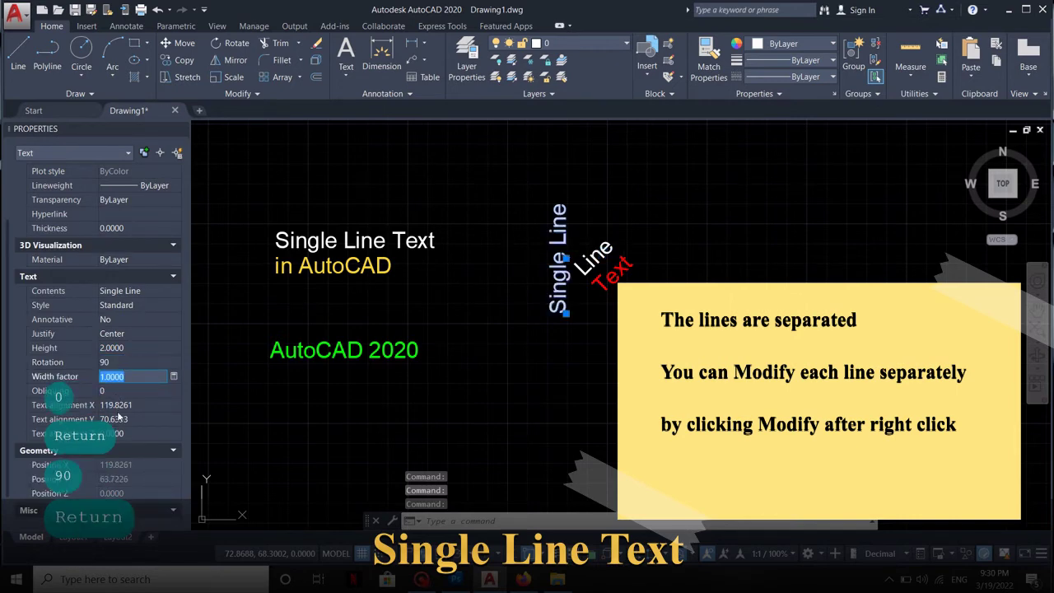
pyautogui.click(302, 426)
pyautogui.press('Escape')
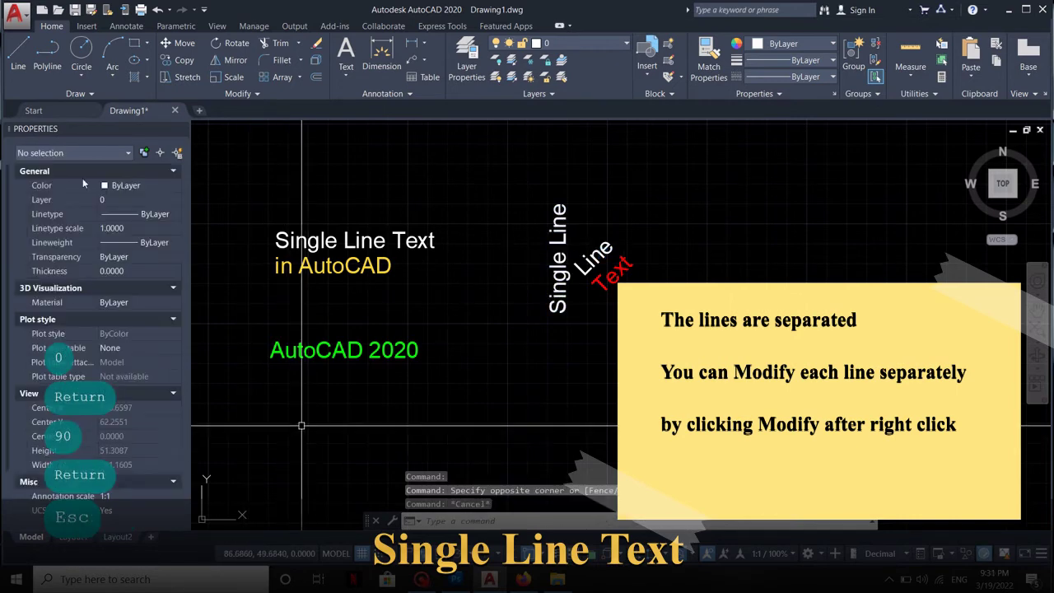
pyautogui.press('Escape')
pyautogui.click(181, 130)
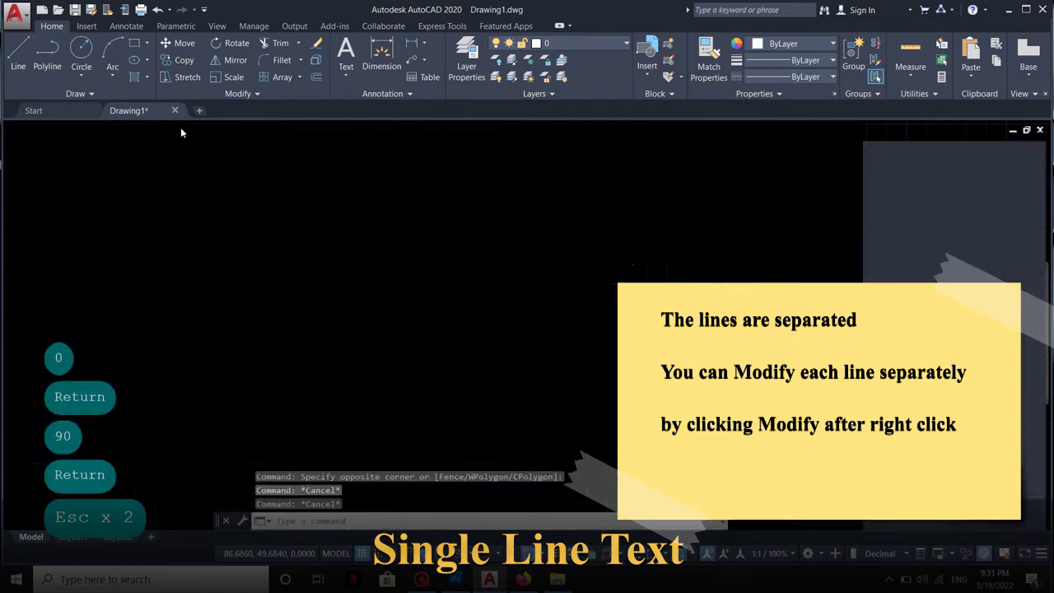
# - Replace the wording of the red rotated line "Text" with "AutoCAD" and finish editing
pyautogui.moveTo(414, 264); pyautogui.dragTo(306, 273, button='middle')
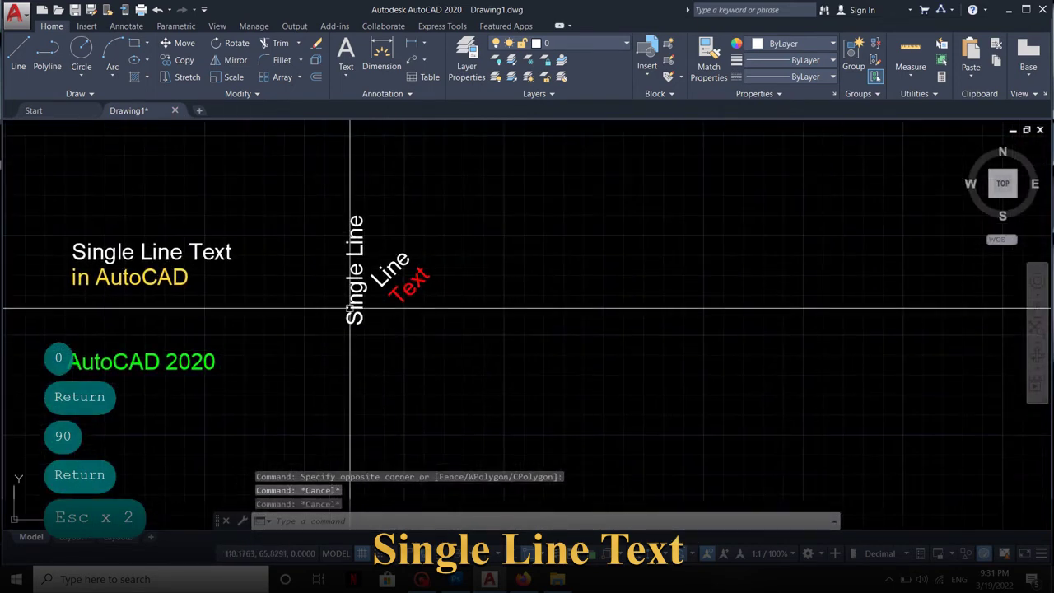
pyautogui.doubleClick(414, 285)
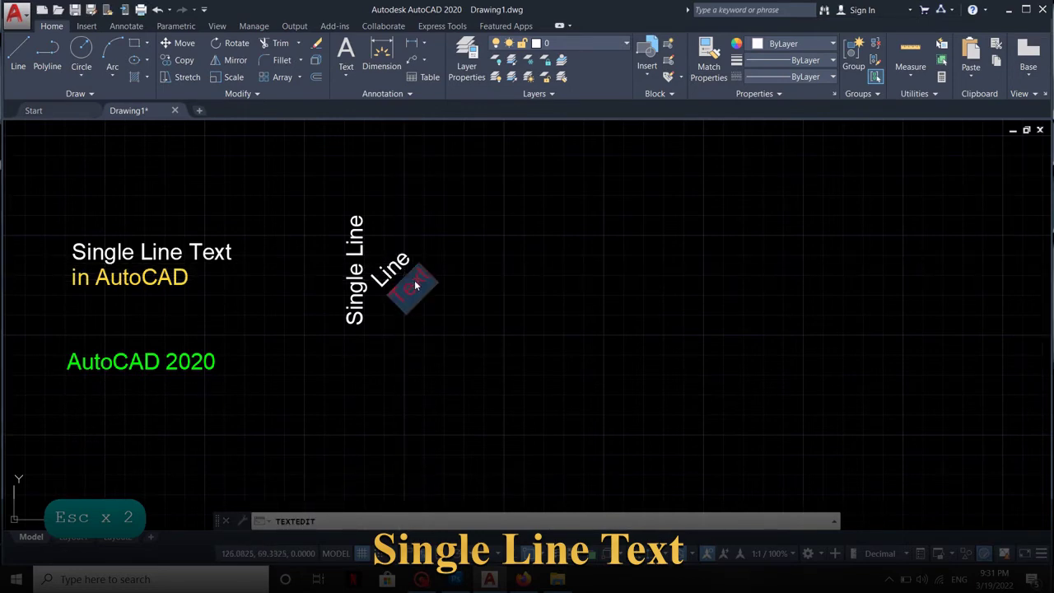
pyautogui.write('AutoCAD')
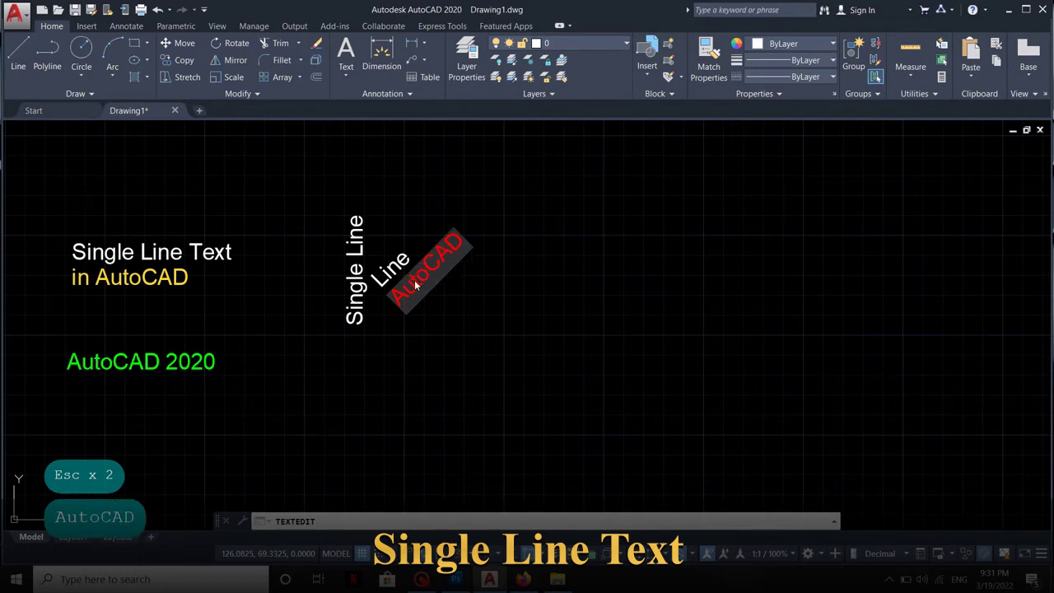
pyautogui.press('Escape')
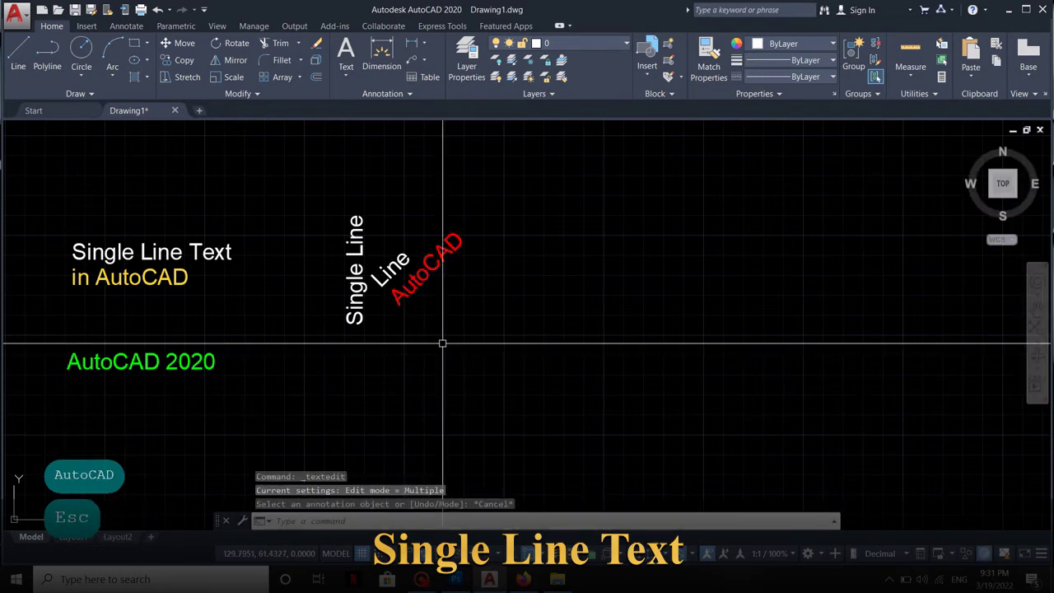
# - Start a multiline text in the empty area to the right of the rotated texts, entering "MultiLine Text" as its first line
pyautogui.moveTo(442, 342); pyautogui.dragTo(404, 358, button='middle')
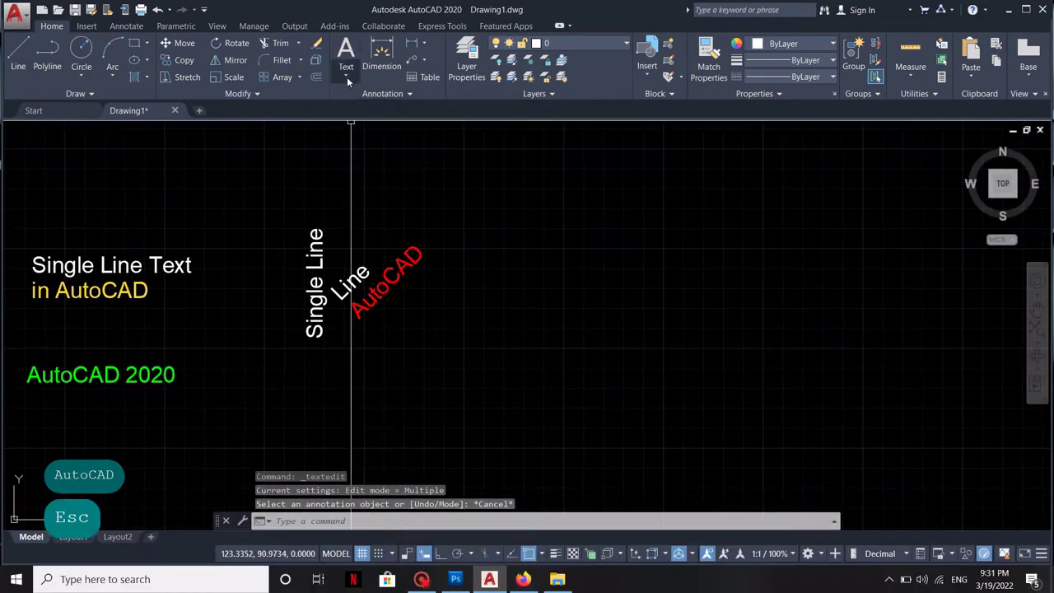
pyautogui.click(347, 77)
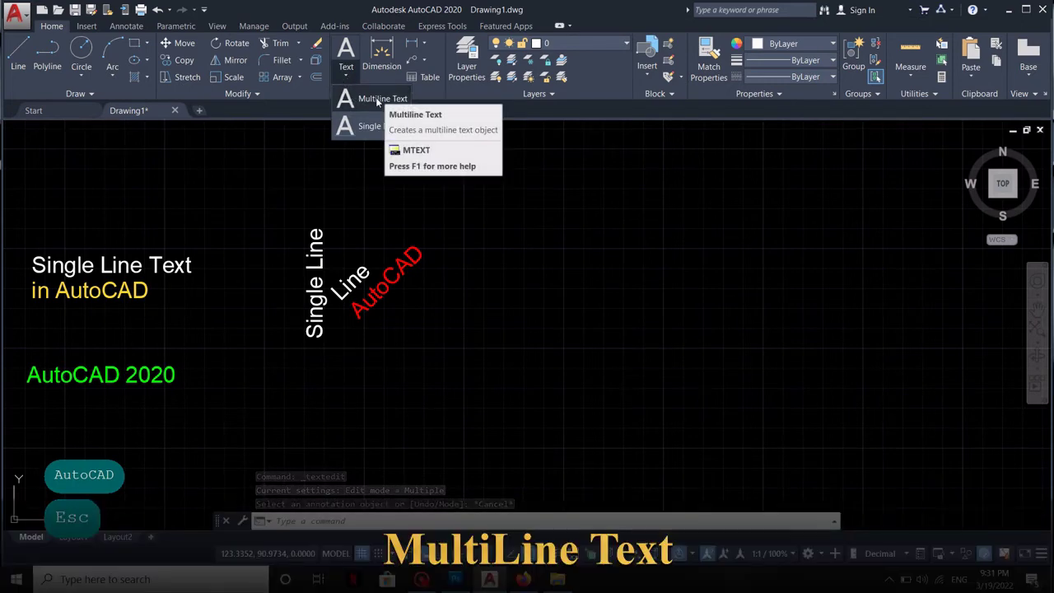
pyautogui.click(378, 100)
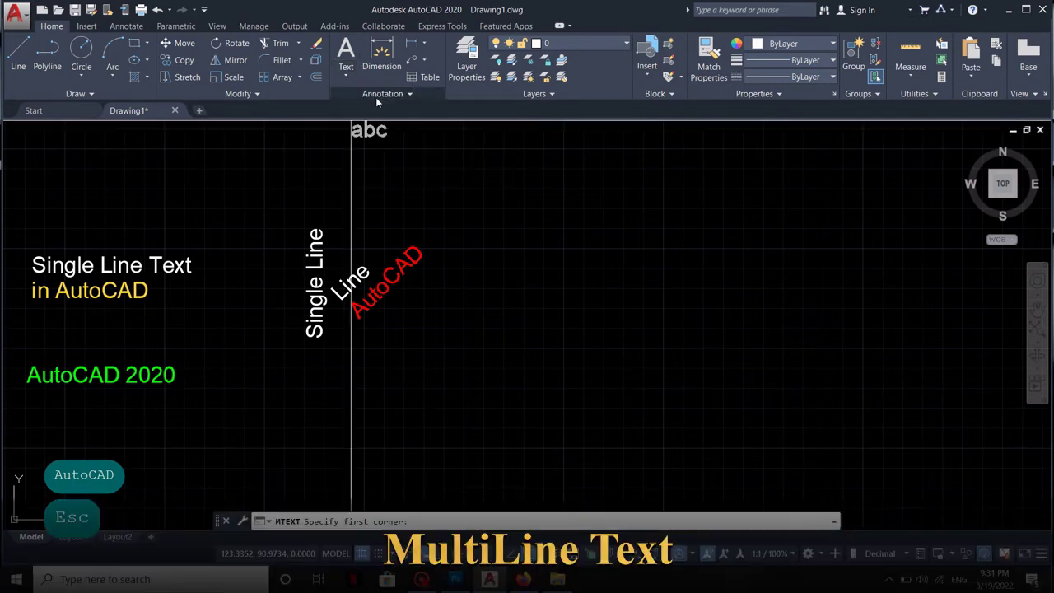
pyautogui.click(490, 214)
pyautogui.click(829, 293)
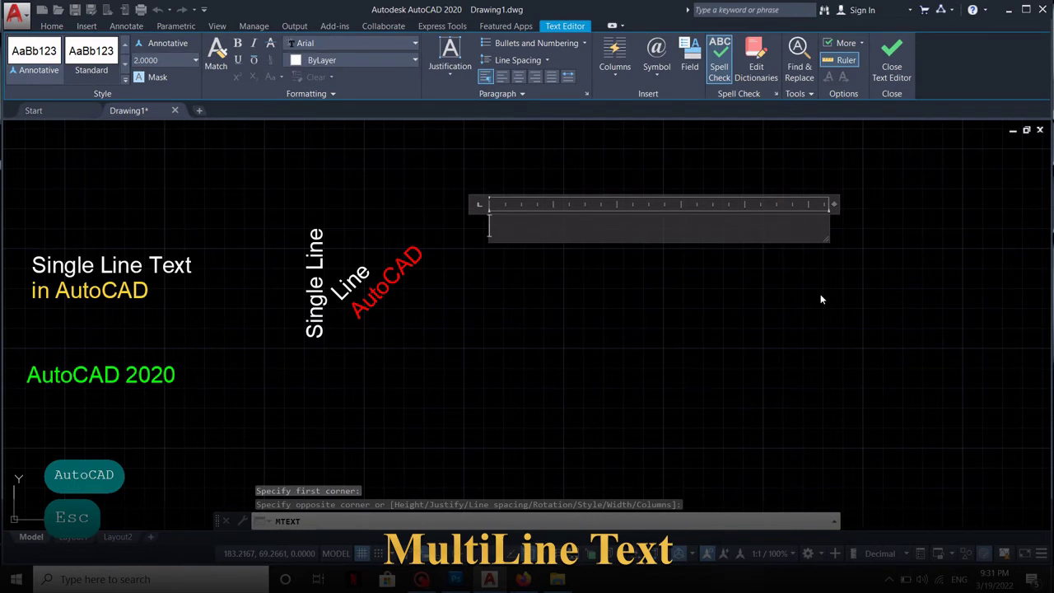
pyautogui.write('MultiLine')
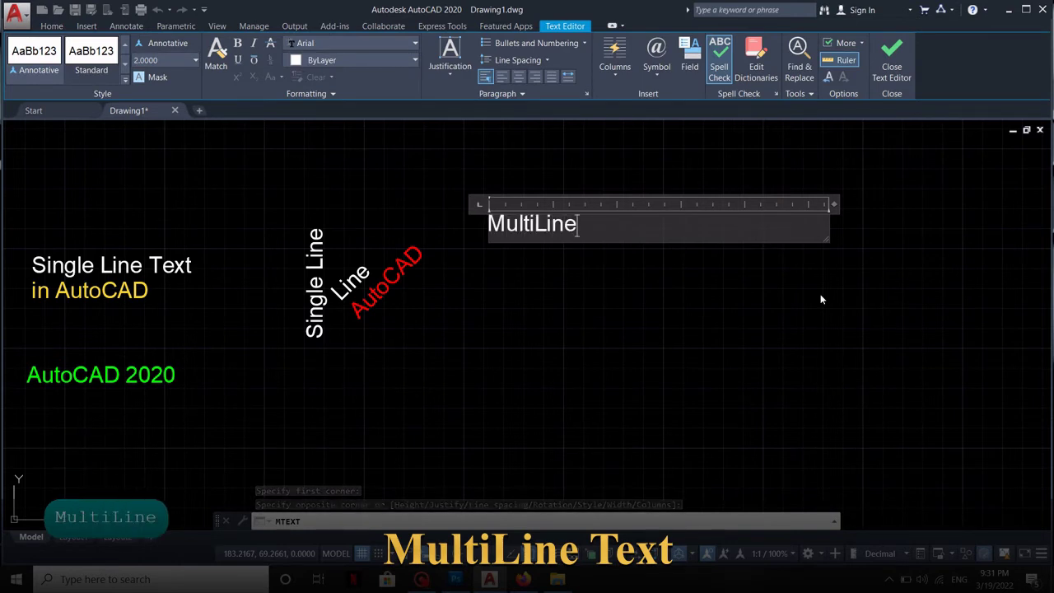
pyautogui.write(' Text')
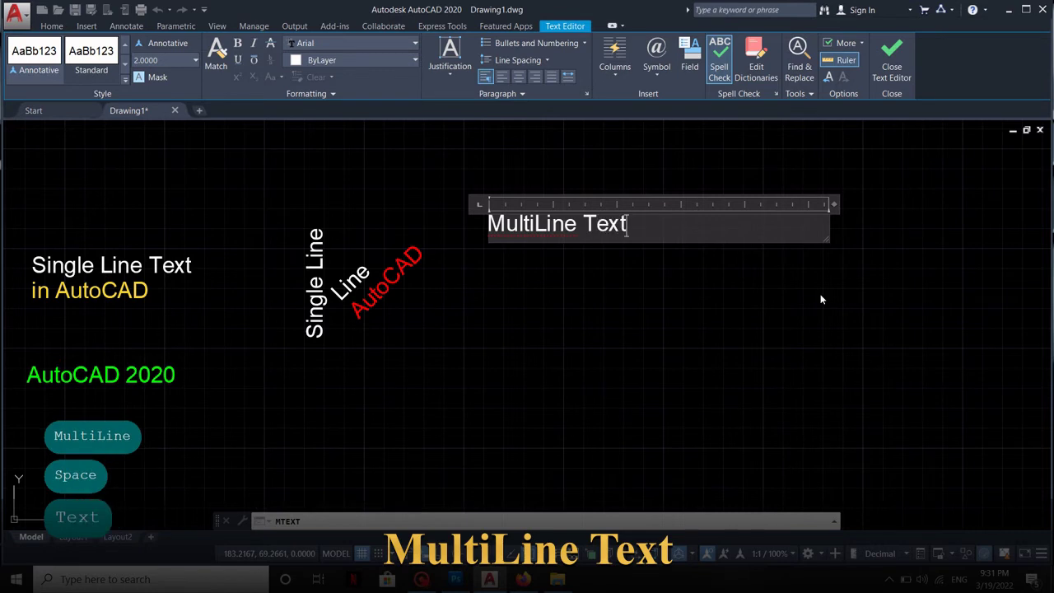
# - Add the second line "in AutoCAD 2020" to the multiline text and finish it
pyautogui.press('Return')
pyautogui.write('in Auto')
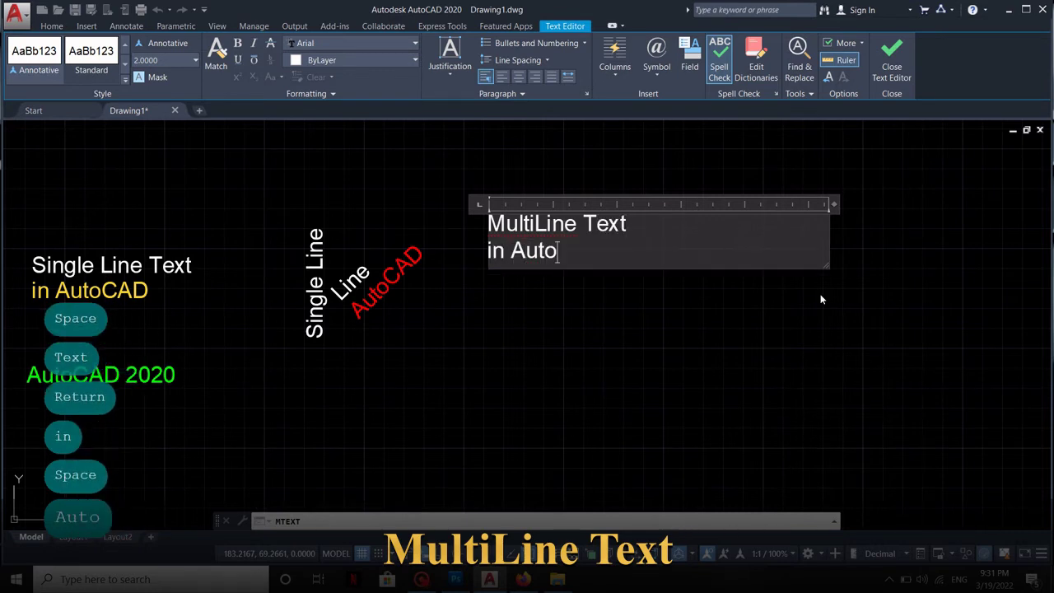
pyautogui.write('CAD 2020')
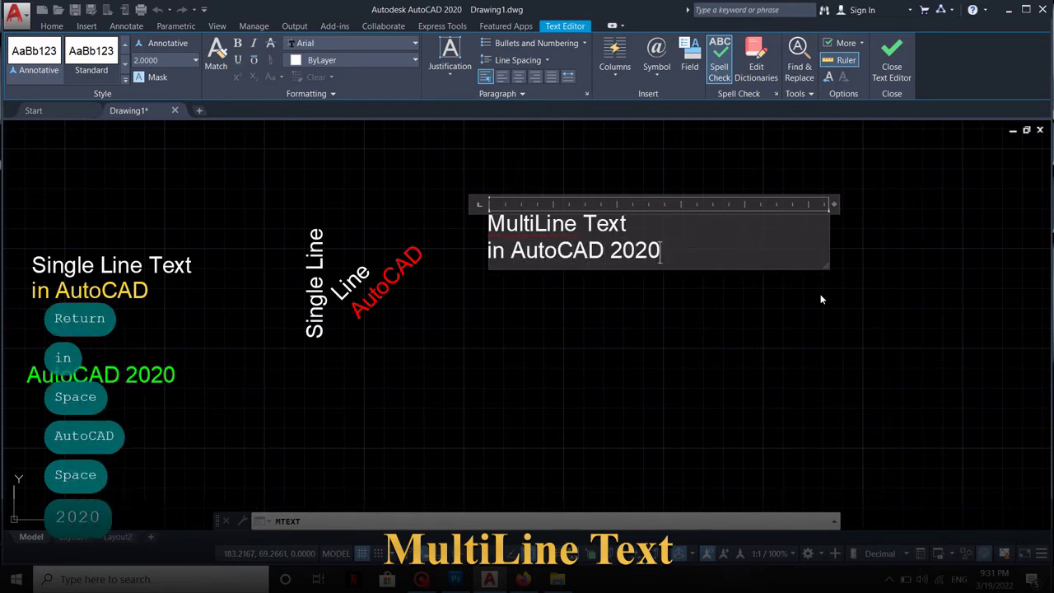
pyautogui.press('Return')
pyautogui.click(787, 370)
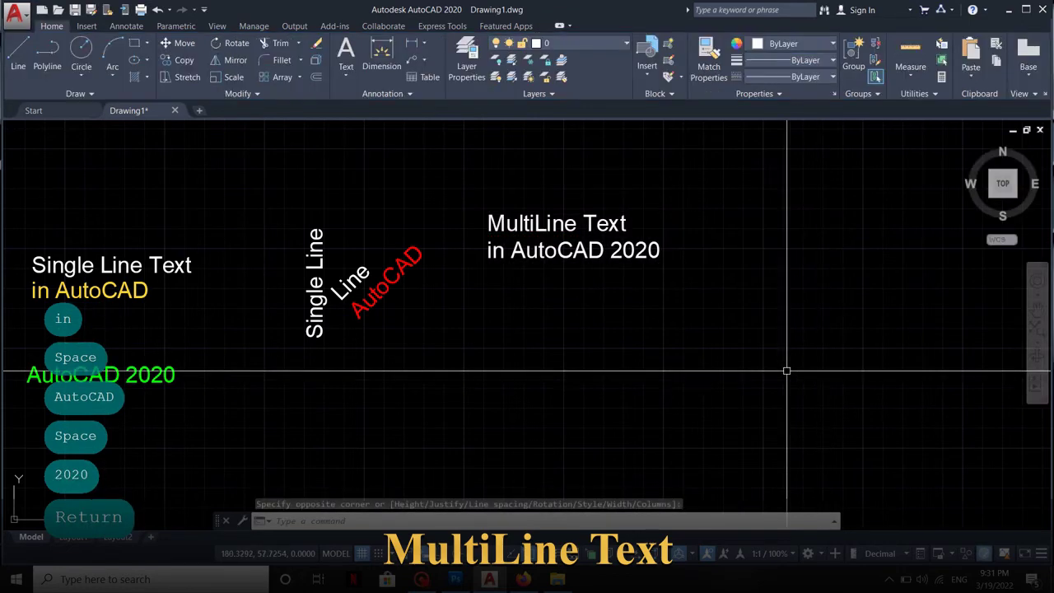
pyautogui.press('Escape')
# - Move the whole multiline text slightly down and to the right
pyautogui.click(637, 271)
pyautogui.click(600, 260)
pyautogui.write('m')
pyautogui.press('space')
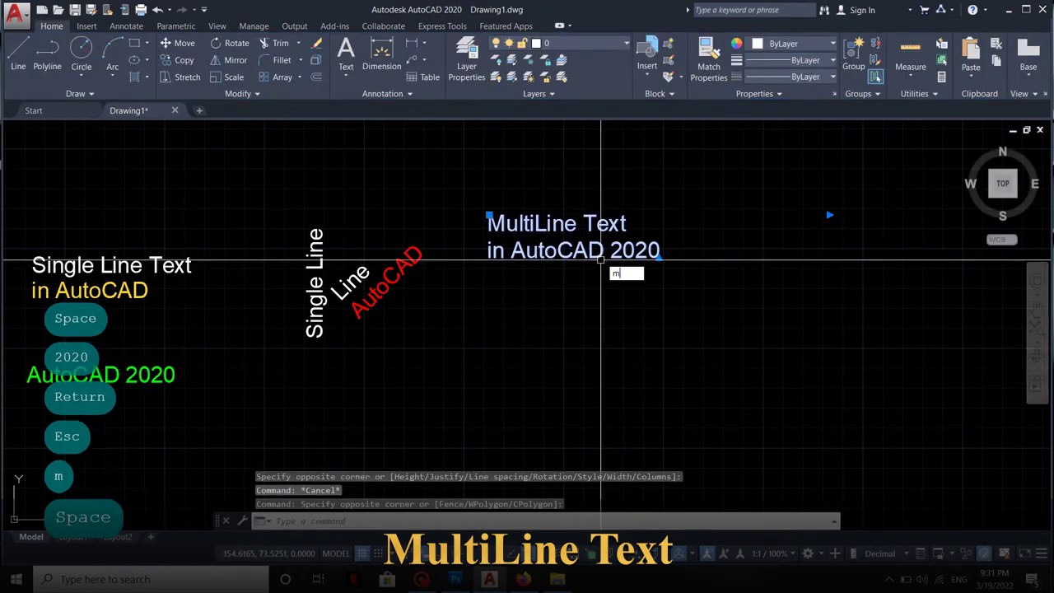
pyautogui.click(601, 256)
pyautogui.click(634, 311)
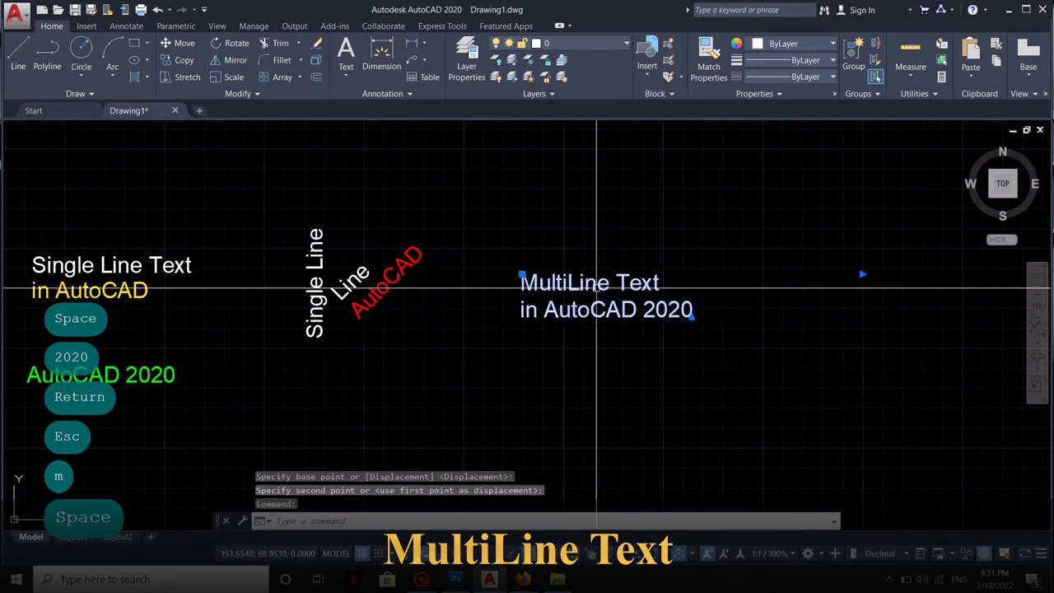
# - Change the color of only the word "Text" in the multiline text to red and finish editing
pyautogui.doubleClick(598, 284)
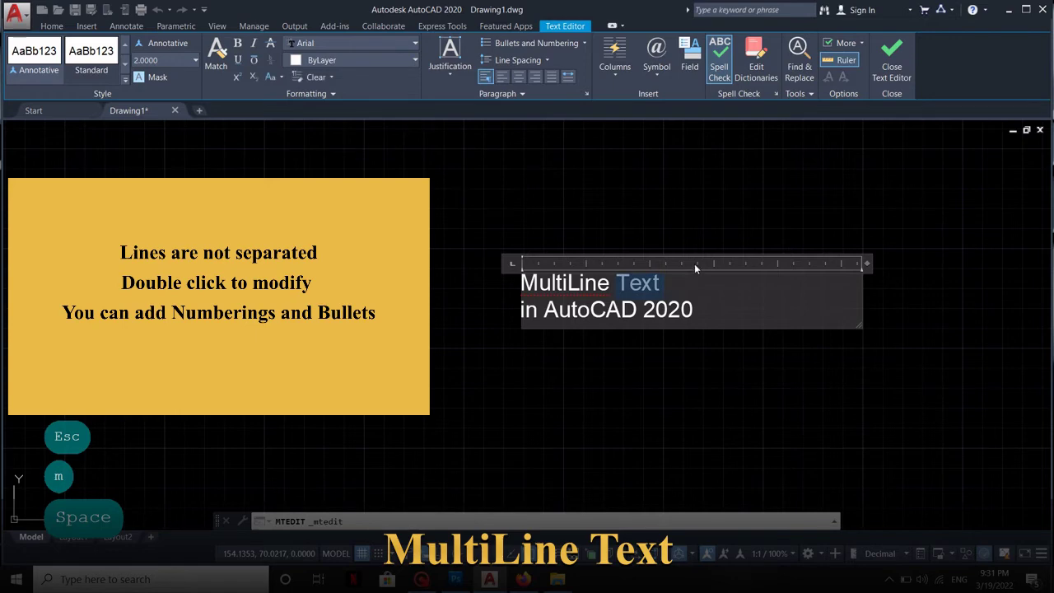
pyautogui.click(414, 64)
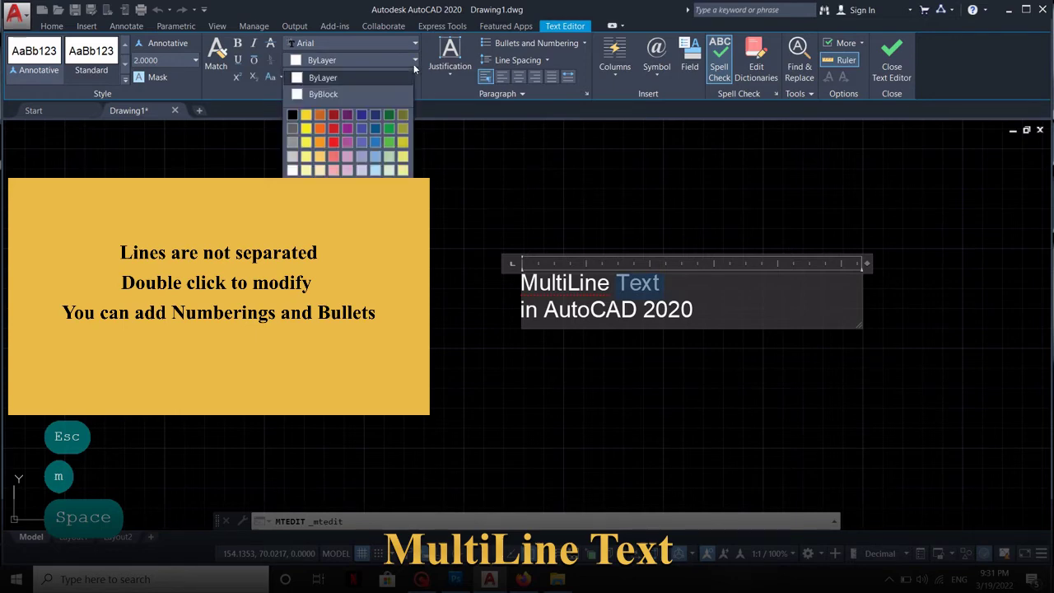
pyautogui.click(473, 343)
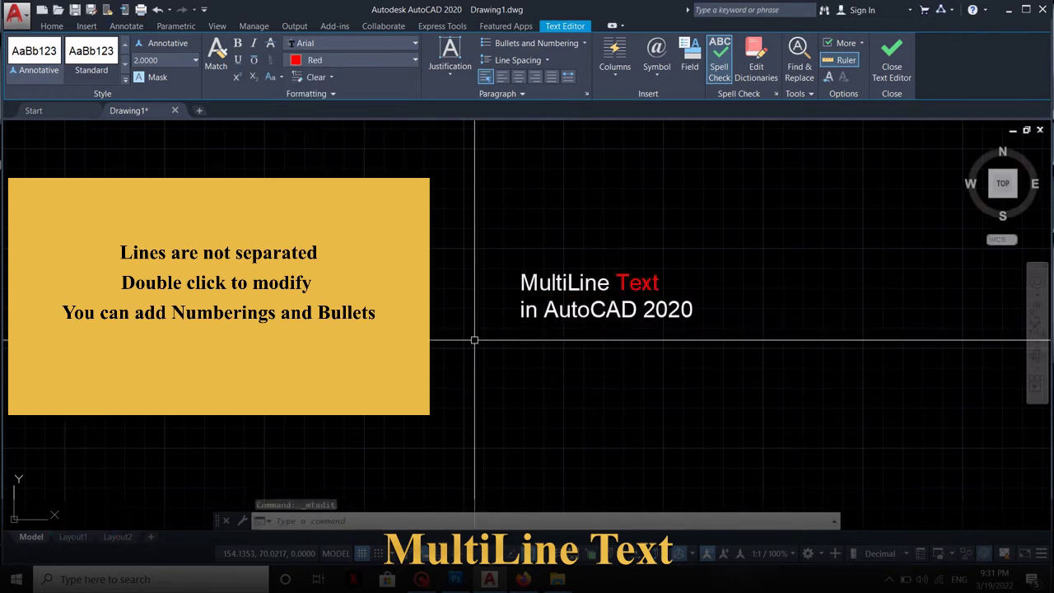
# - Start a numbered list below the second line of the multiline text, entering "you can" as its first item
pyautogui.doubleClick(636, 309)
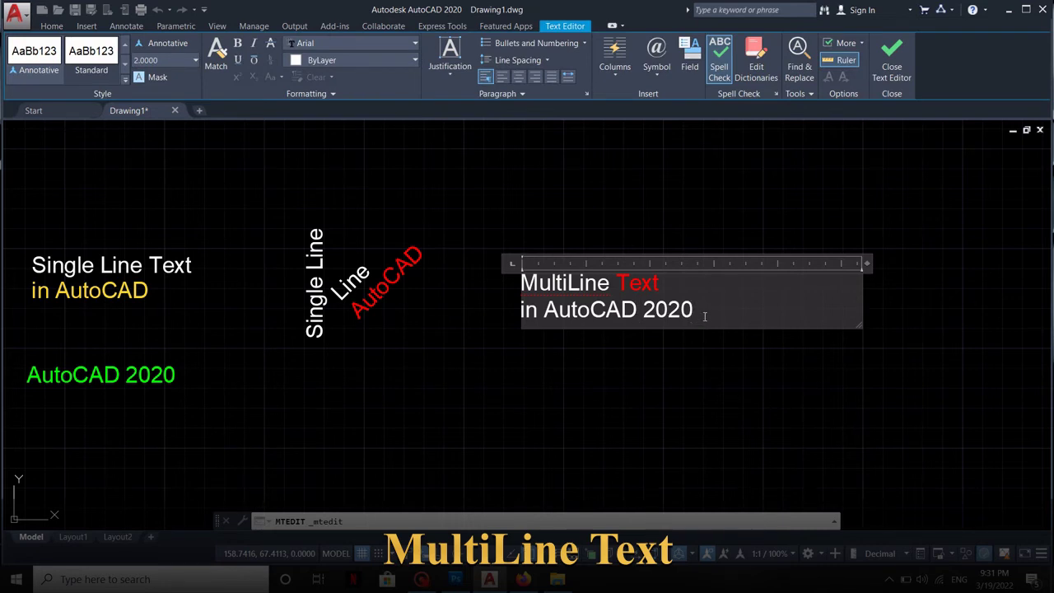
pyautogui.press('Return')
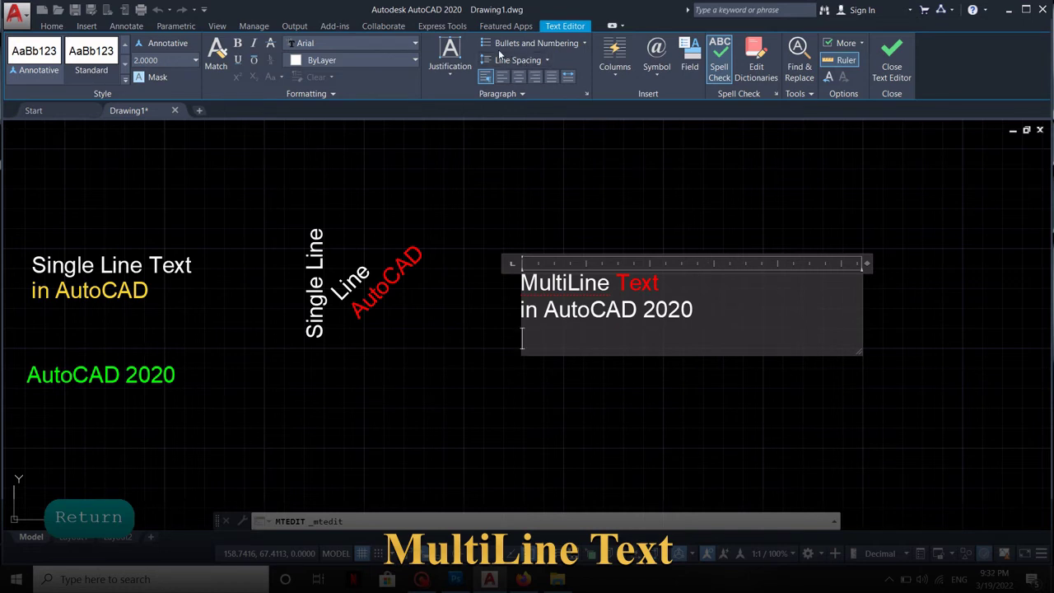
pyautogui.click(496, 44)
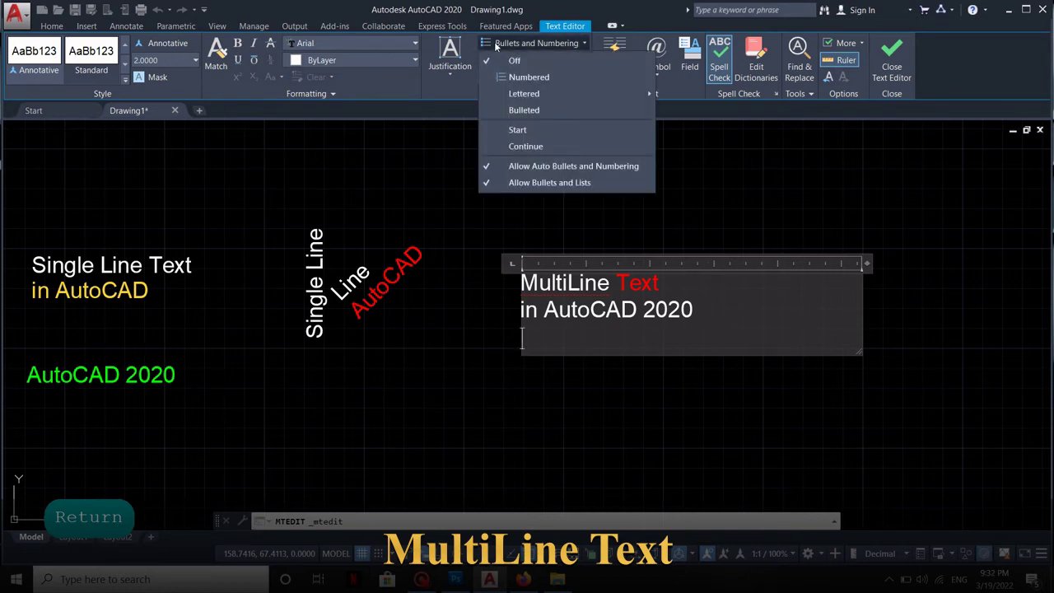
pyautogui.click(524, 77)
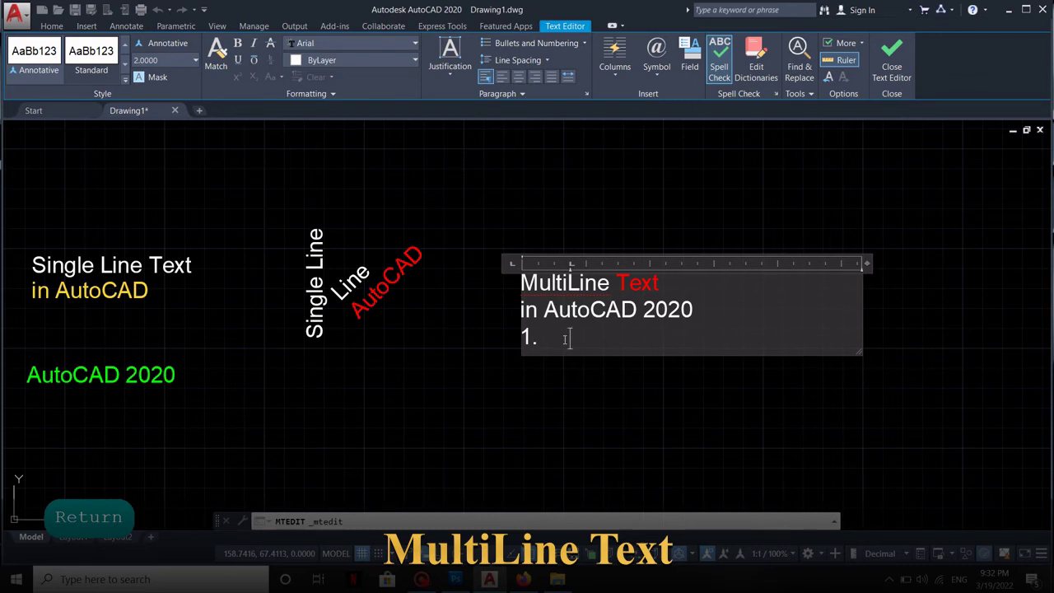
pyautogui.write('you')
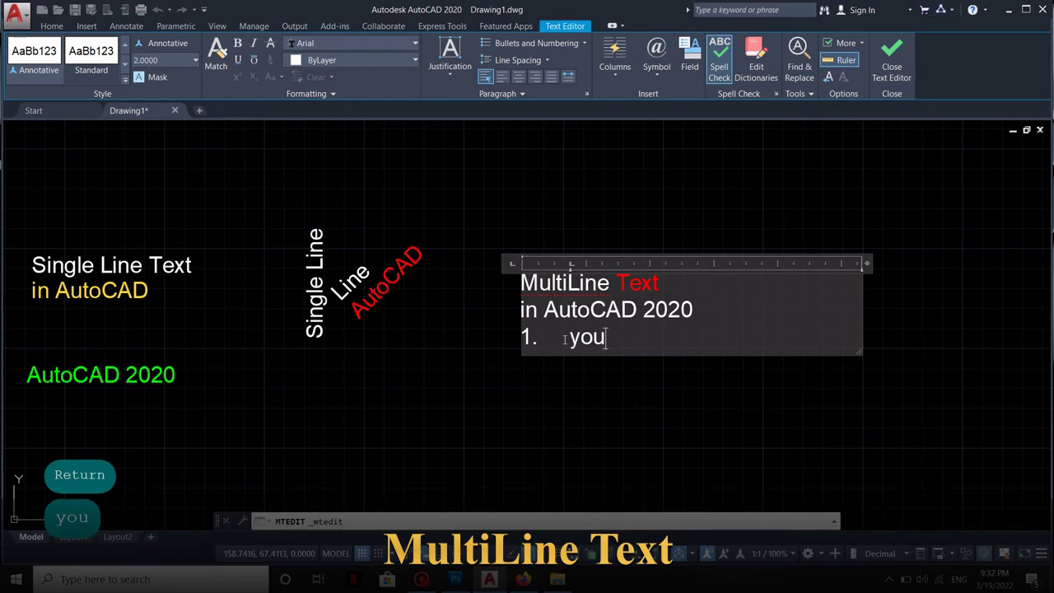
pyautogui.write(' cab')
pyautogui.press('BackSpace')
pyautogui.write('n')
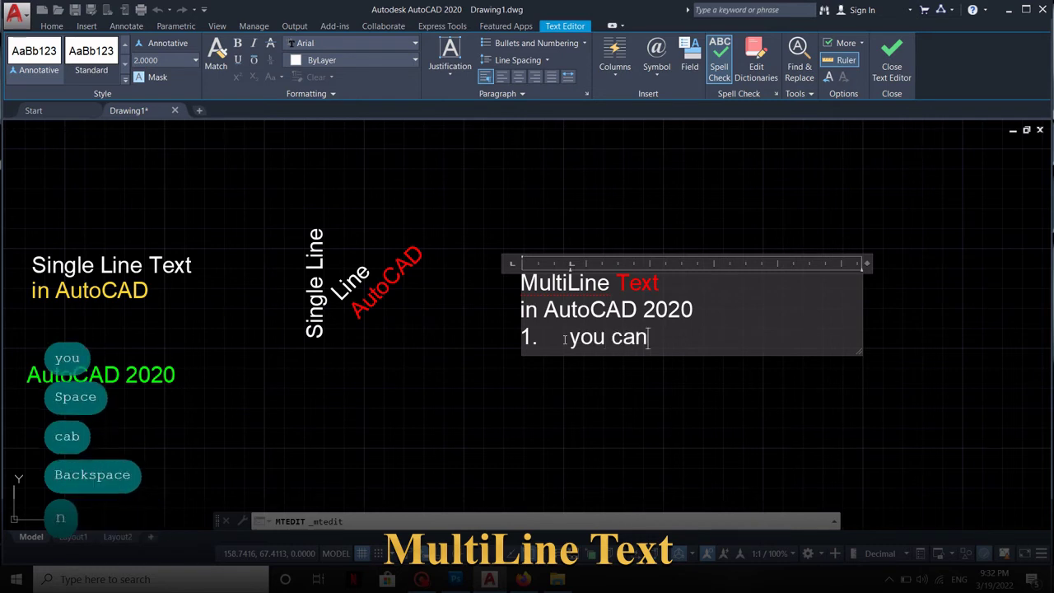
# - Add the numbered items "add", "numbering" and "bullets" to the multiline text and finish editing
pyautogui.press('Return')
pyautogui.write('add')
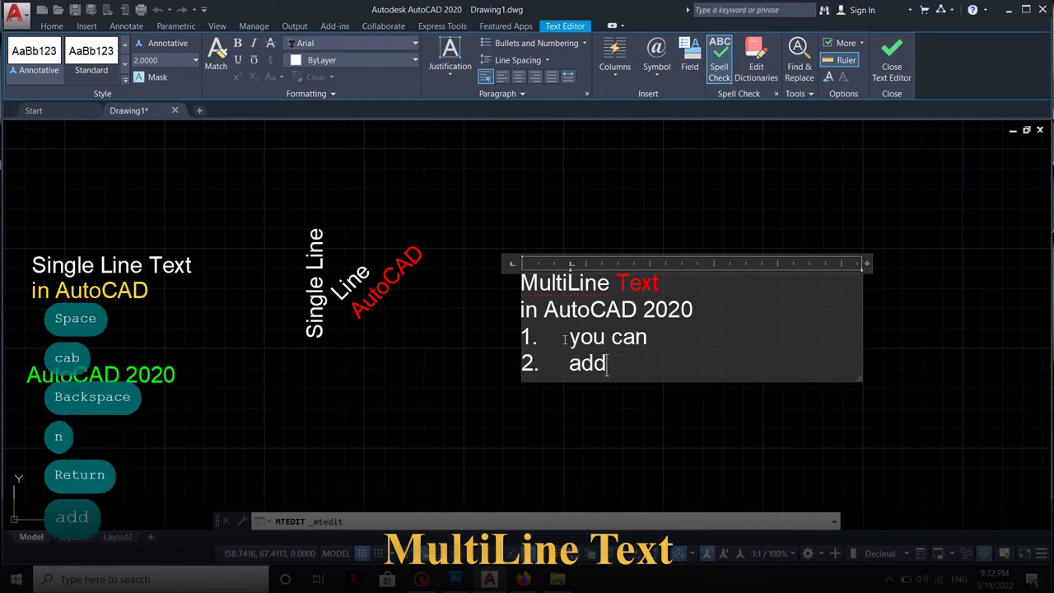
pyautogui.press('Return')
pyautogui.write('numbering')
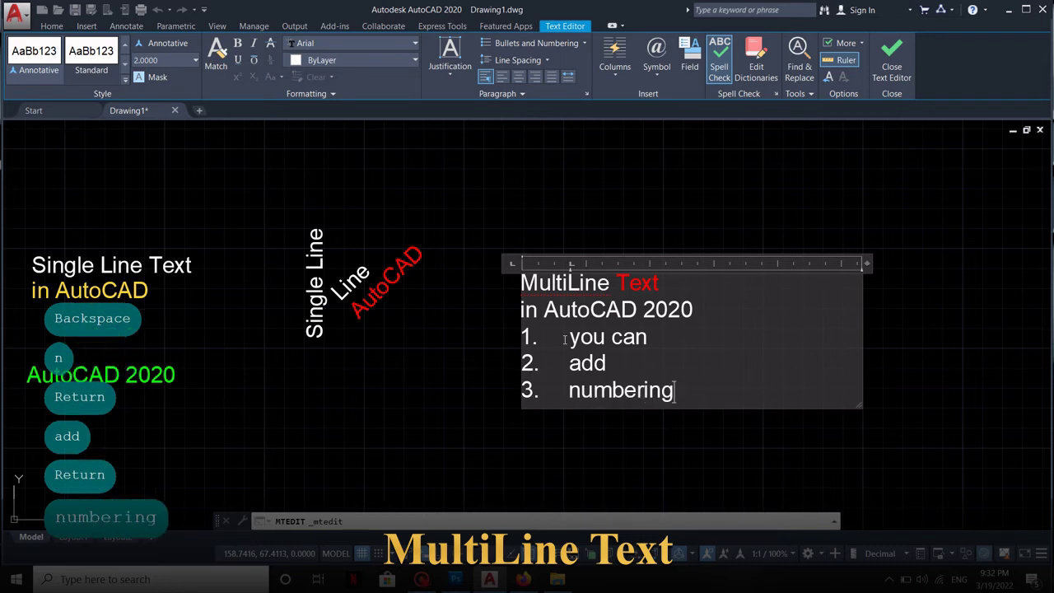
pyautogui.press('Return')
pyautogui.write('bullet')
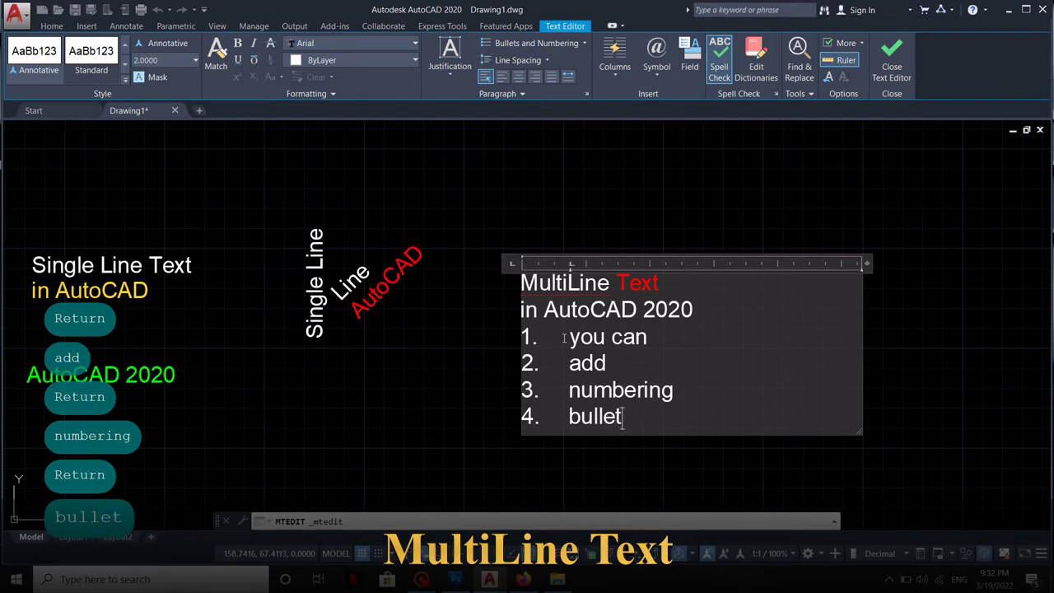
pyautogui.write('s')
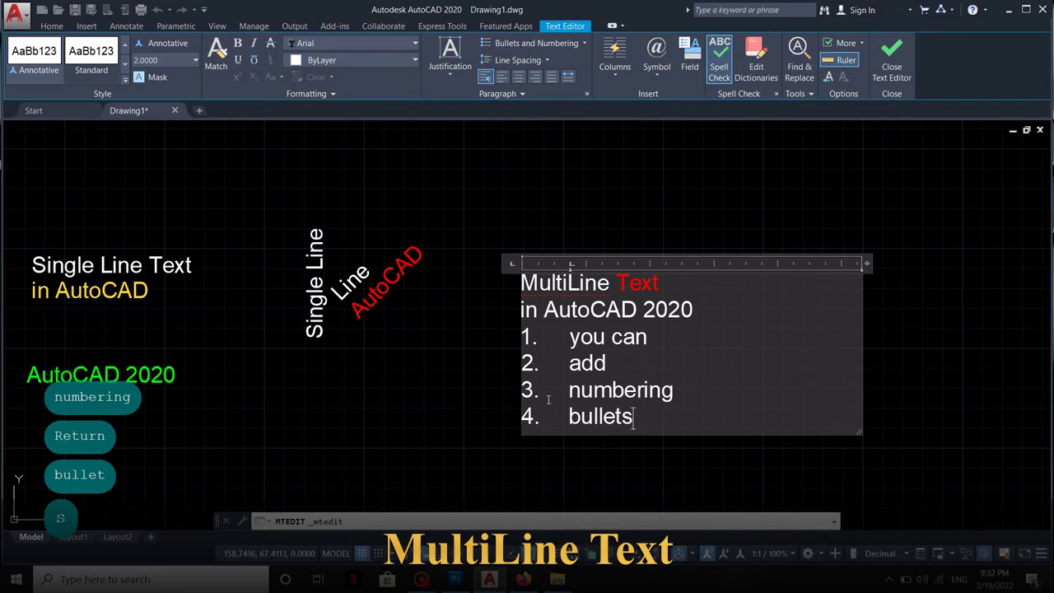
pyautogui.press('Escape')
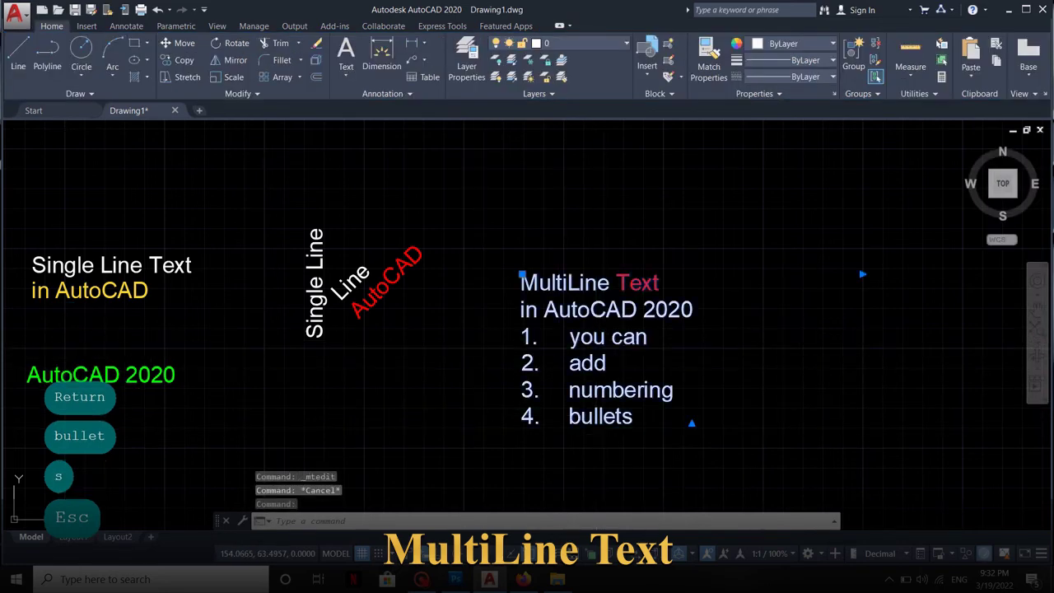
# - Try left, center and right alignment on the four numbered items, then set them to justified and close the text editor
pyautogui.doubleClick(593, 337)
pyautogui.moveTo(634, 412); pyautogui.dragTo(525, 333)
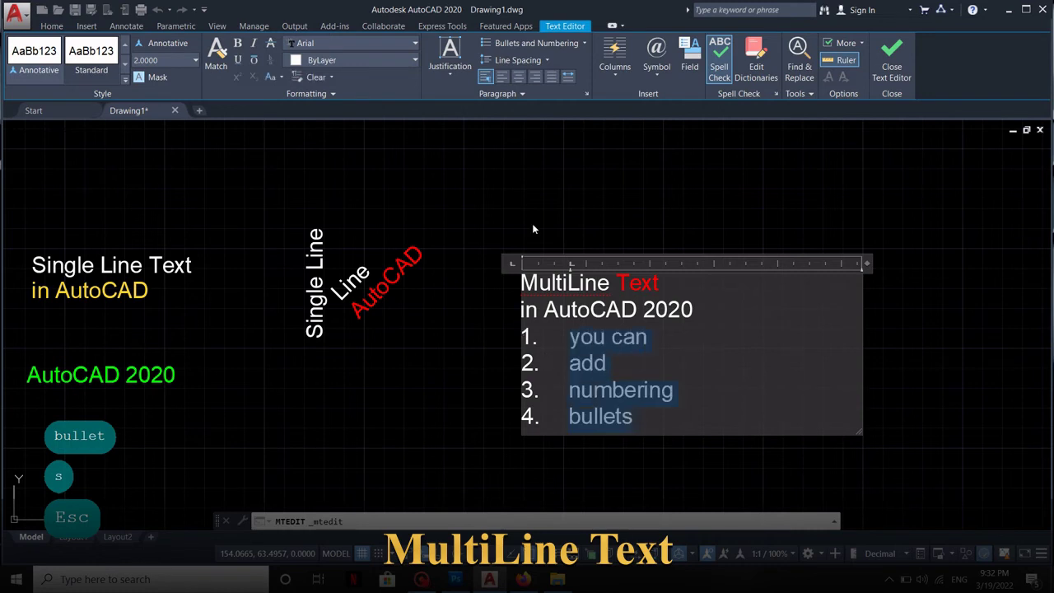
pyautogui.click(500, 76)
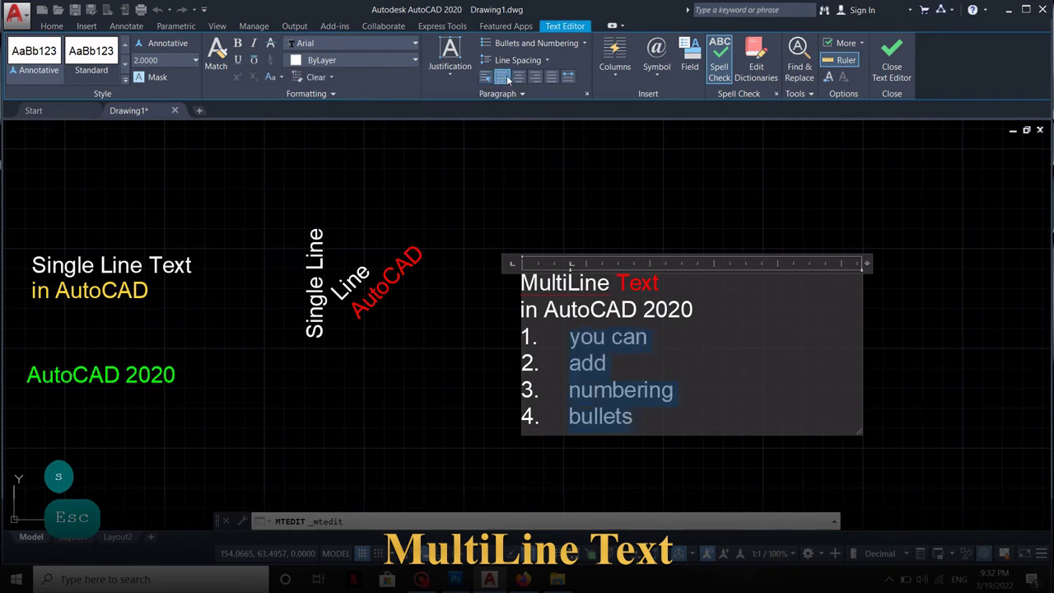
pyautogui.click(517, 77)
pyautogui.click(535, 77)
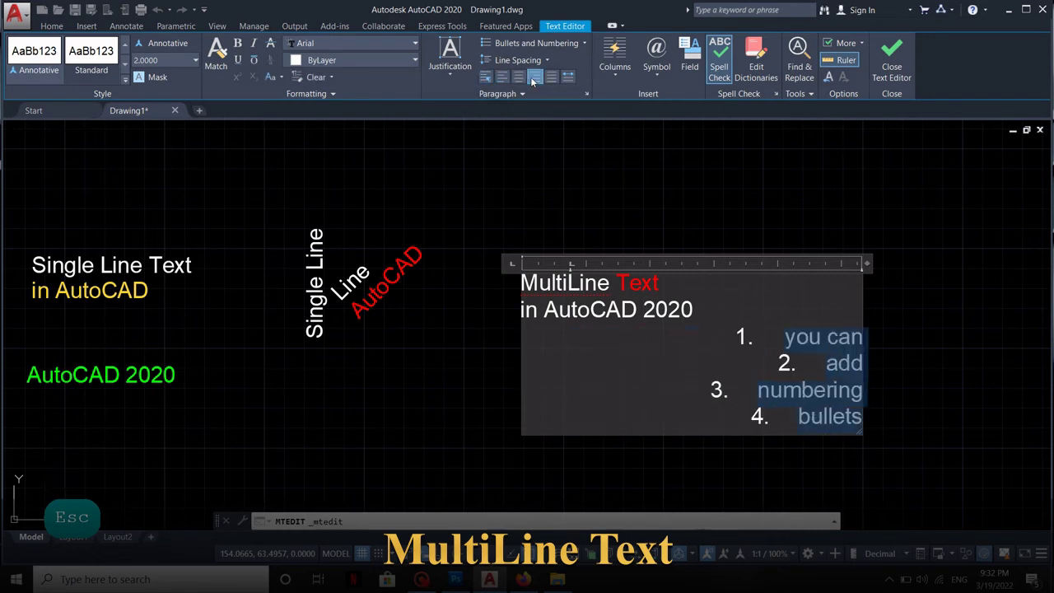
pyautogui.click(552, 76)
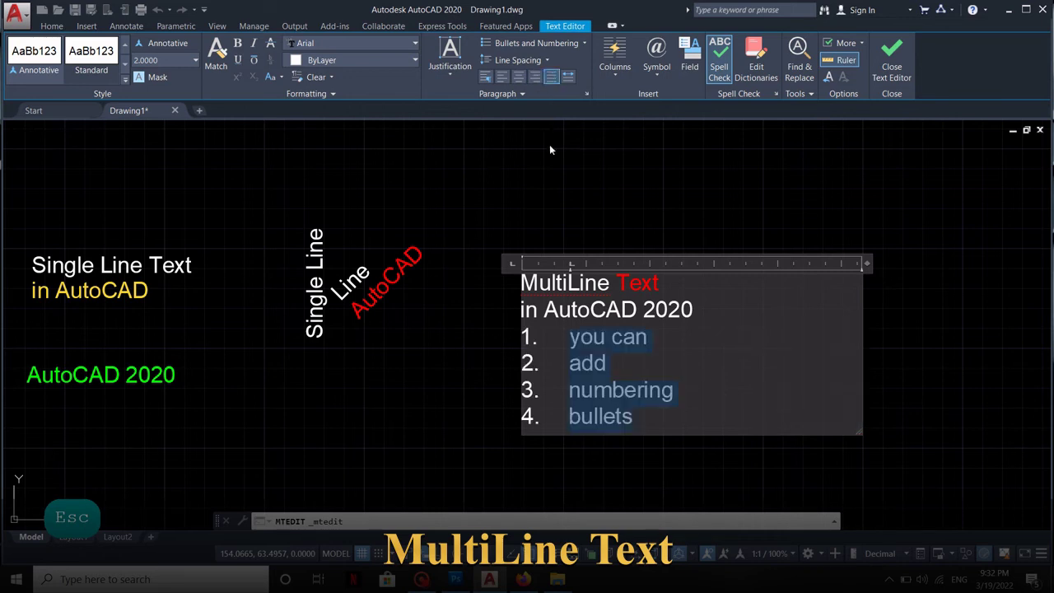
pyautogui.click(892, 56)
pyautogui.press('Escape')
pyautogui.press('Escape')
# - Scale the whole multiline text by a factor of 2 from its upper-left corner
pyautogui.moveTo(634, 307); pyautogui.dragTo(666, 273, button='middle')
pyautogui.click(713, 203)
pyautogui.click(690, 234)
pyautogui.click(682, 239)
pyautogui.click(656, 262)
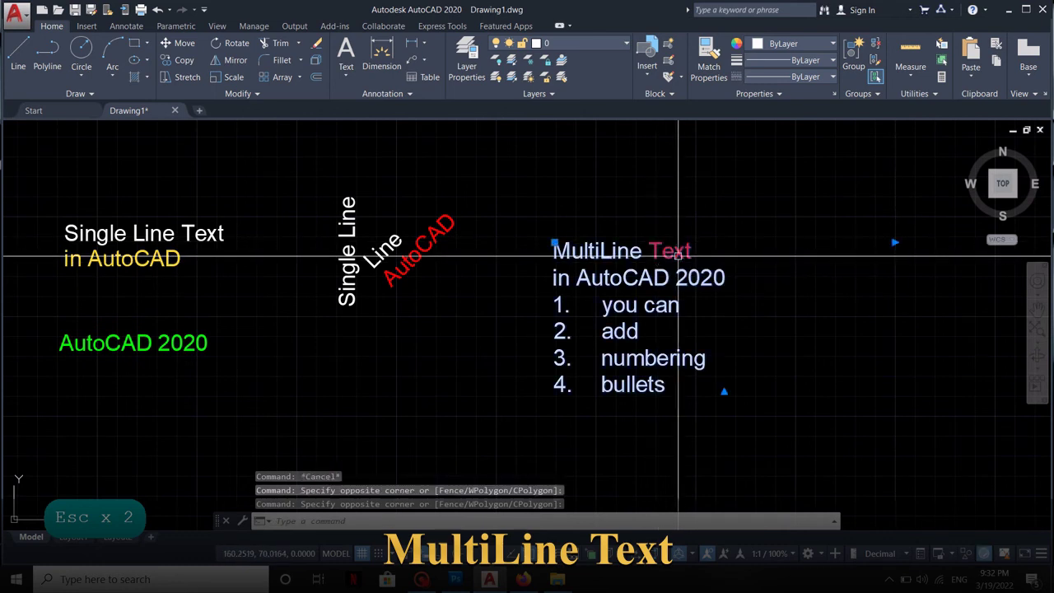
pyautogui.write('sc')
pyautogui.press('space')
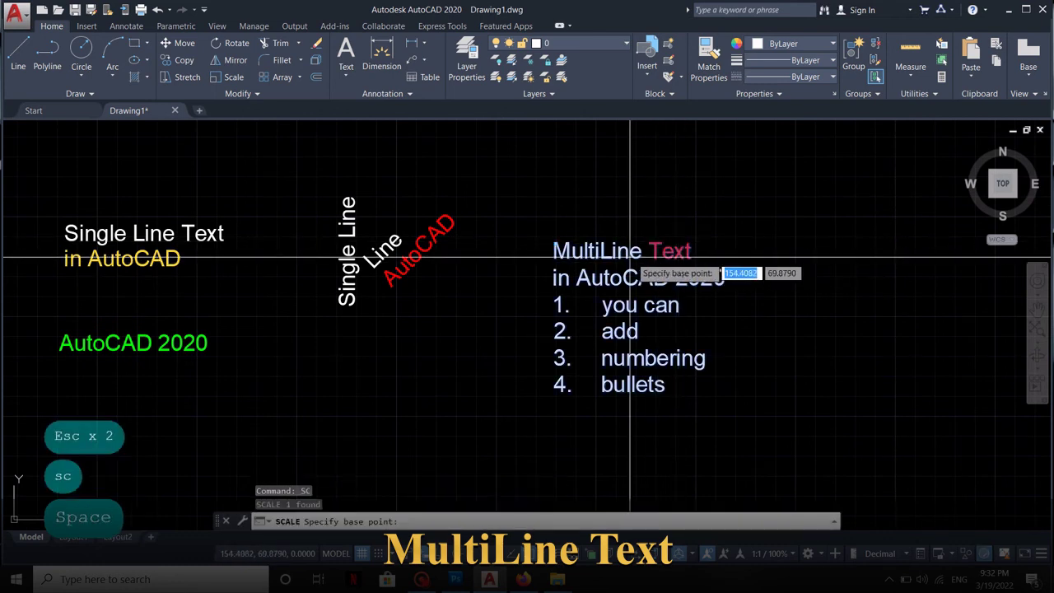
pyautogui.click(554, 242)
pyautogui.write('2')
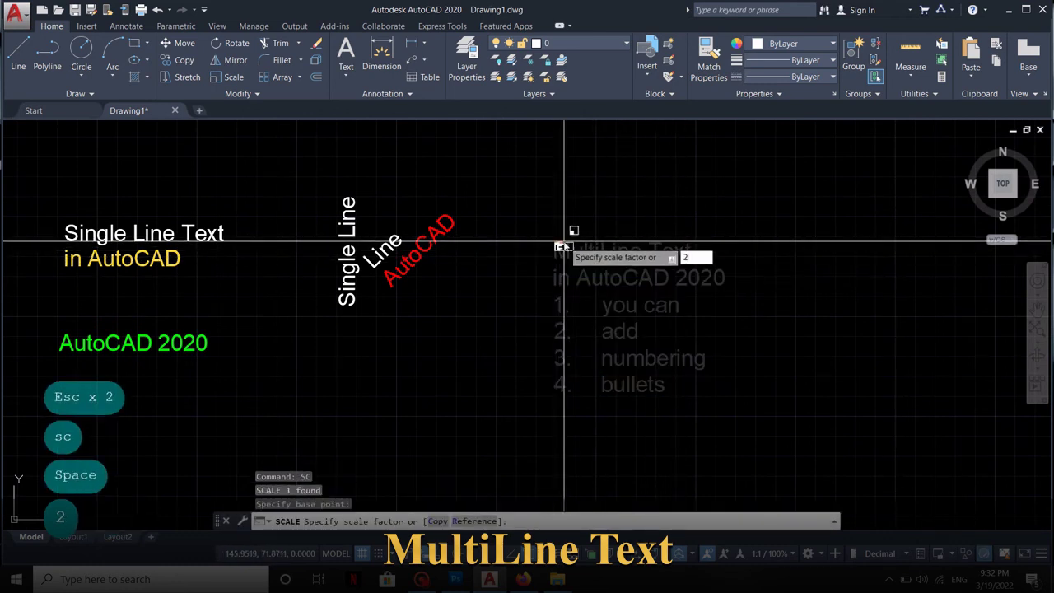
pyautogui.press('Return')
pyautogui.scroll(-3, 561, 272)
pyautogui.scroll(2, 561, 288)
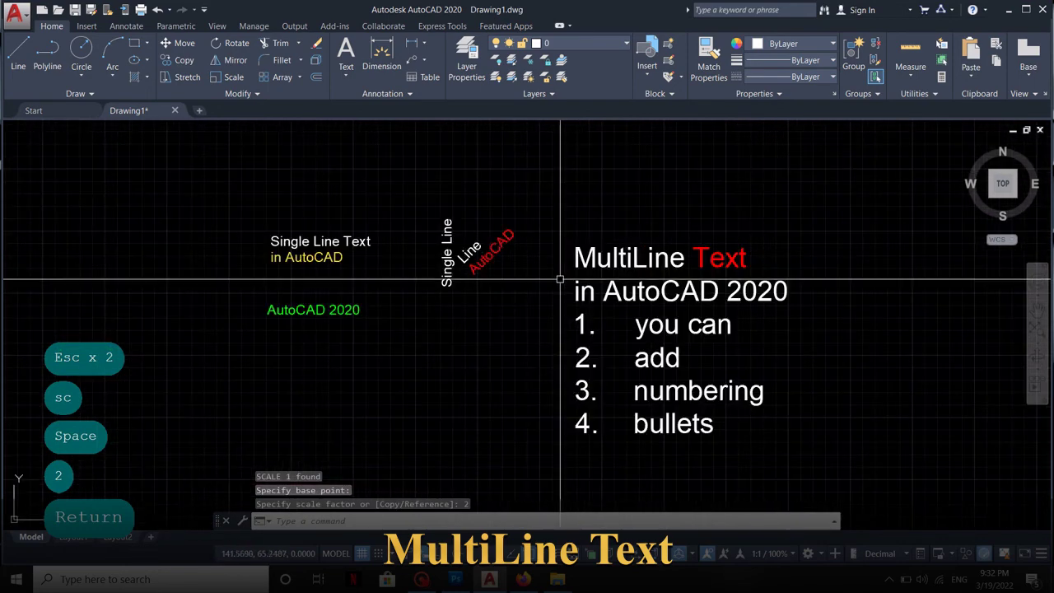
# - Scale the green single-line text "AutoCAD 2020" by a factor of 2, using a base point near its start
pyautogui.click(329, 311)
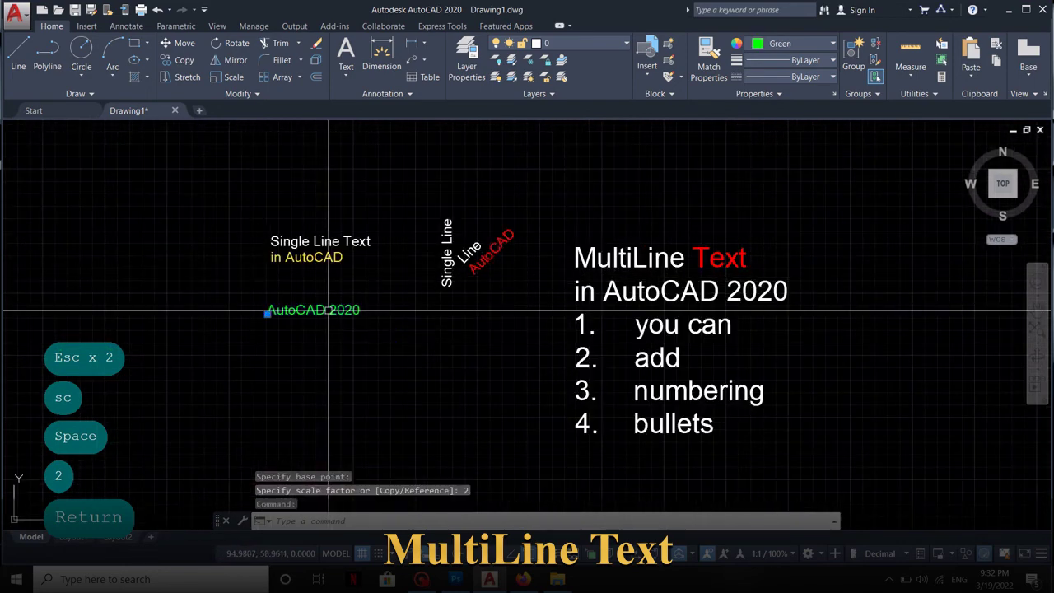
pyautogui.press('space')
pyautogui.press('space')
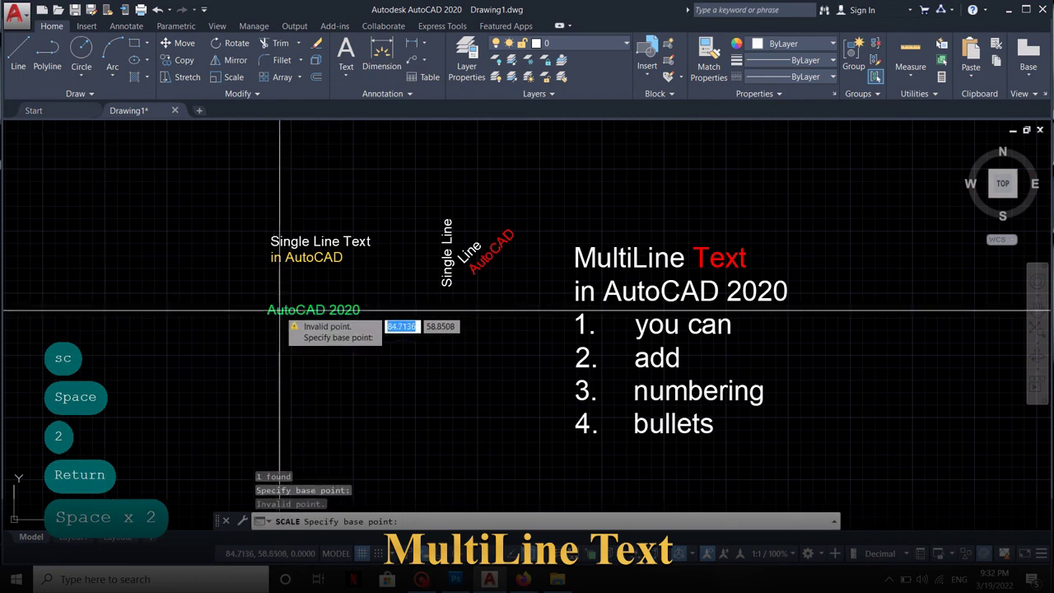
pyautogui.press('Escape')
pyautogui.write('sc')
pyautogui.press('space')
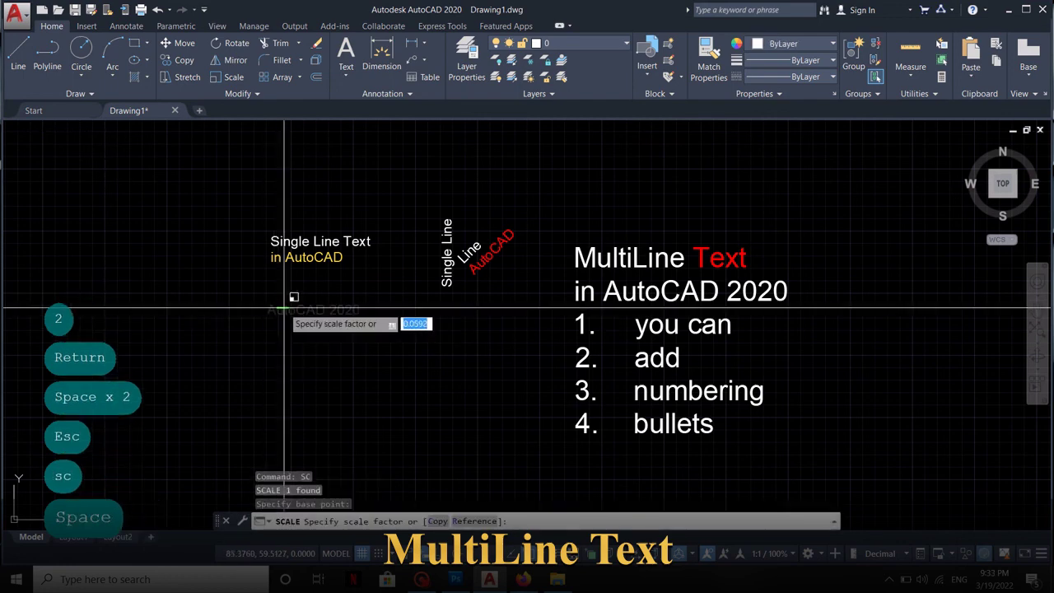
pyautogui.click(280, 309)
pyautogui.write('2')
pyautogui.press('space')
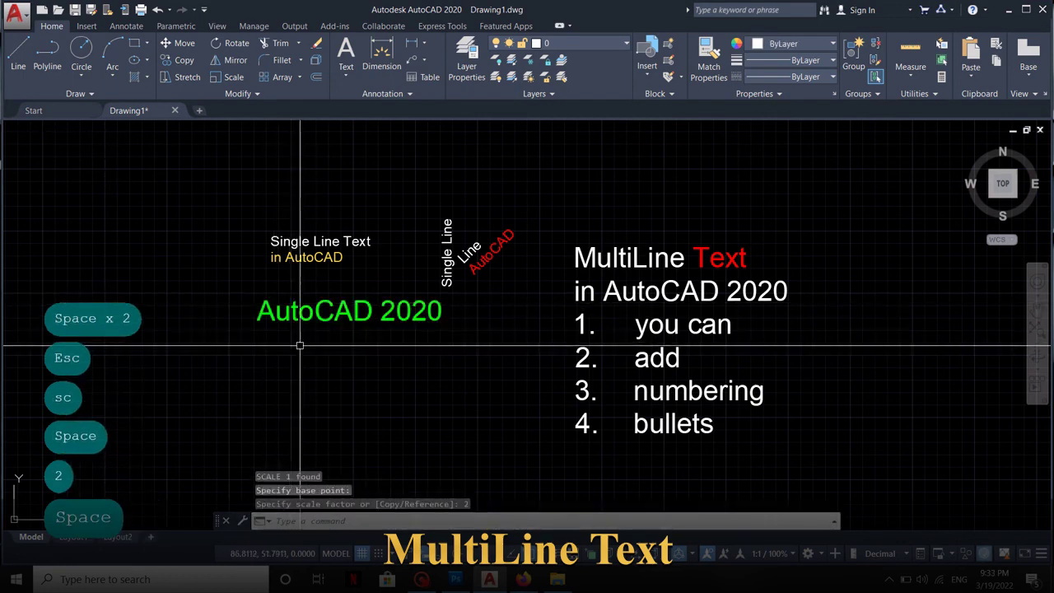
# - Move the green "AutoCAD 2020" text down and to the left, away from the other single-line texts
pyautogui.moveTo(309, 341); pyautogui.dragTo(224, 344, button='middle')
pyautogui.click(171, 313)
pyautogui.write('m')
pyautogui.press('space')
pyautogui.click(250, 315)
pyautogui.click(177, 355)
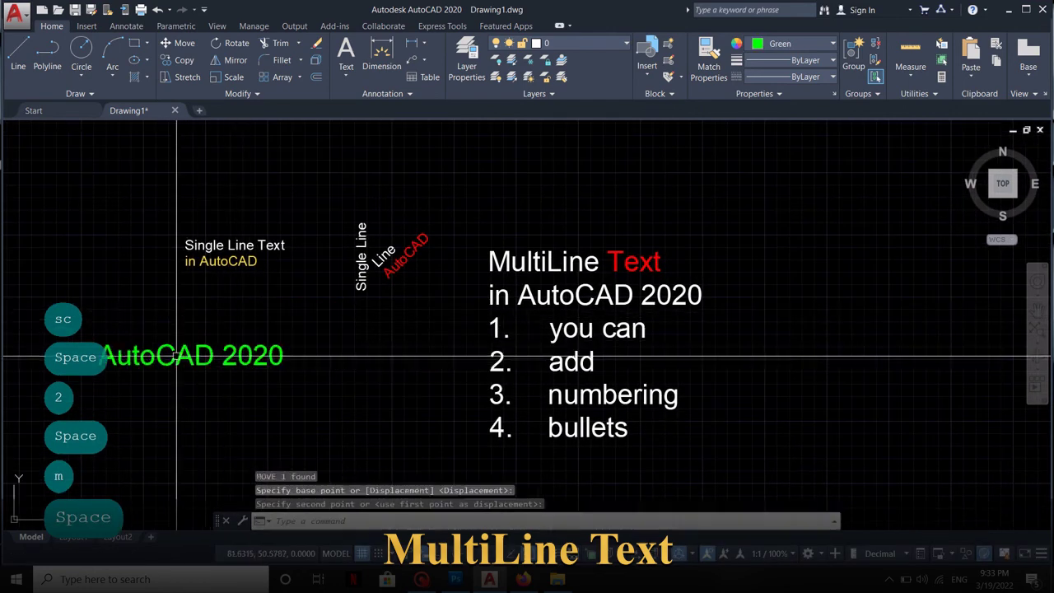
# - Move the whole multiline text horizontally to the right, farther from the rotated texts
pyautogui.click(568, 252)
pyautogui.press('space')
pyautogui.click(555, 261)
pyautogui.click(733, 264)
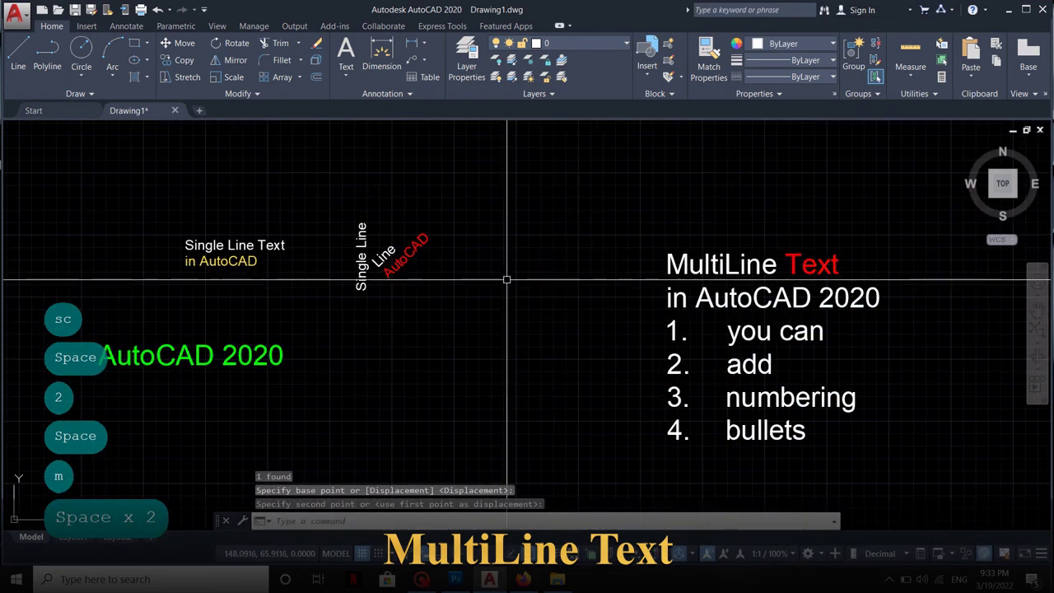
# - Move only the single-line text "Single Line Text" up and to the left of the yellow "in AutoCAD" line
pyautogui.click(236, 246)
pyautogui.press('space')
pyautogui.click(232, 245)
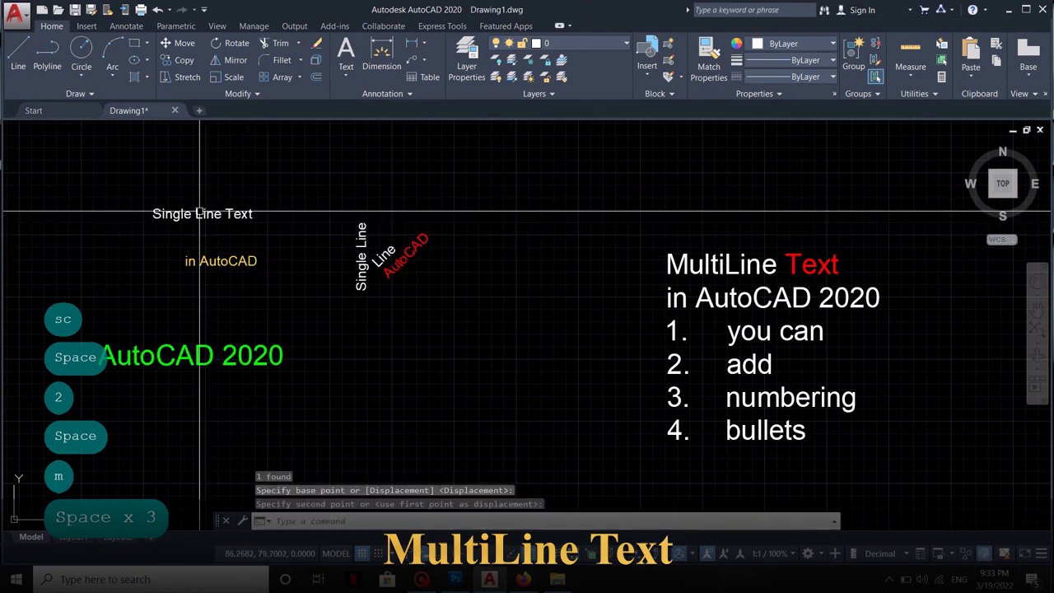
pyautogui.press('Escape')
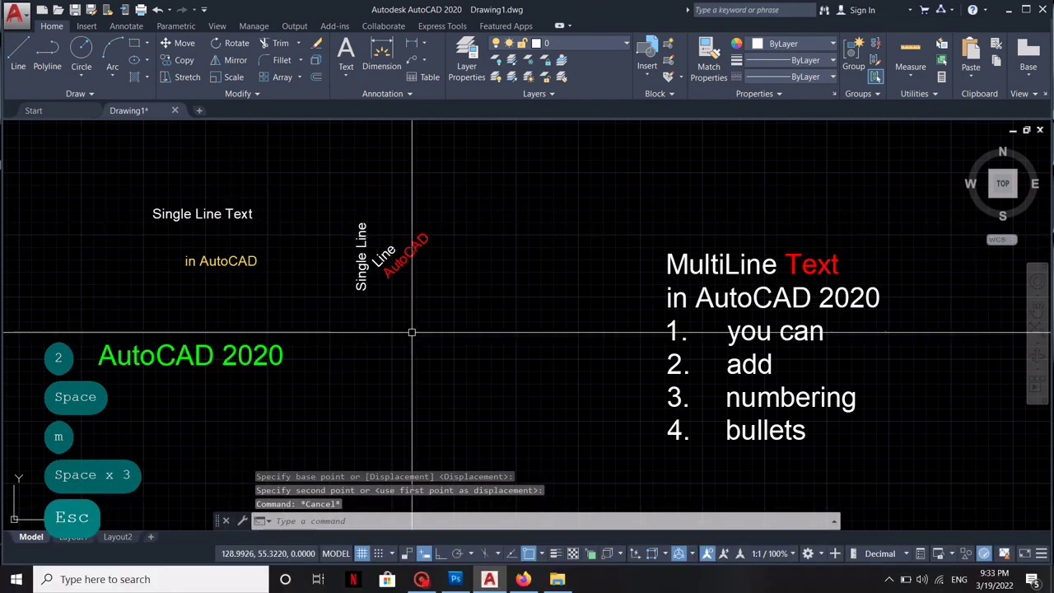